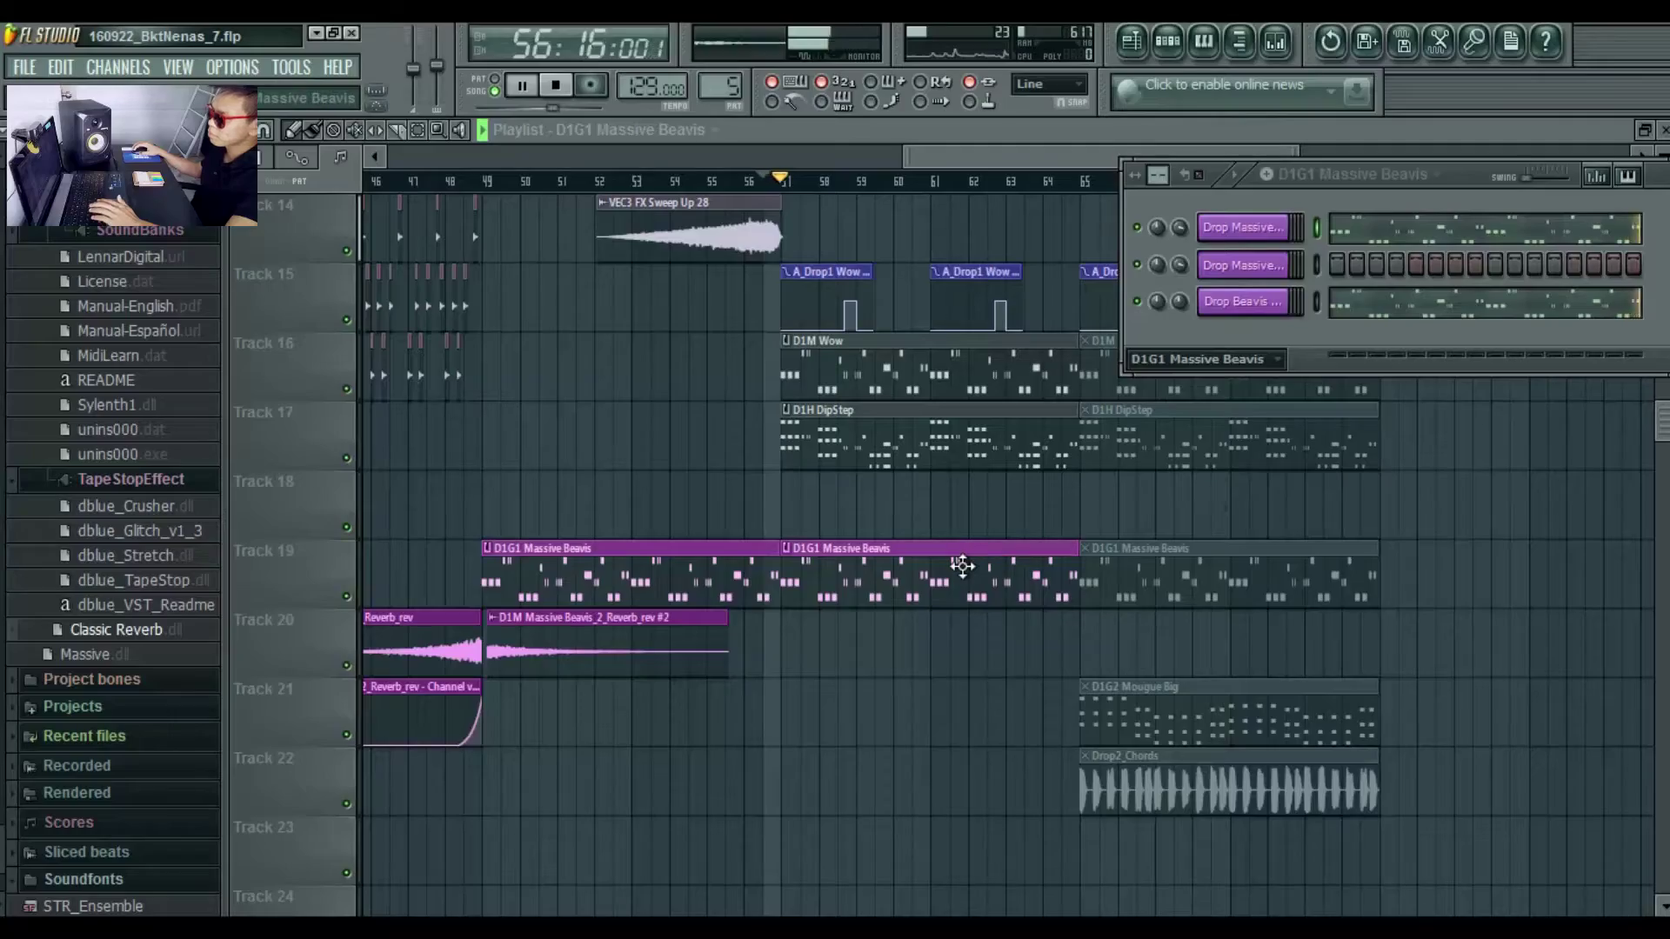
# Open the Drop Massive Bass Massive #2 notes in the piano roll and close the Massive synth window.
pyautogui.doubleClick(963, 566)
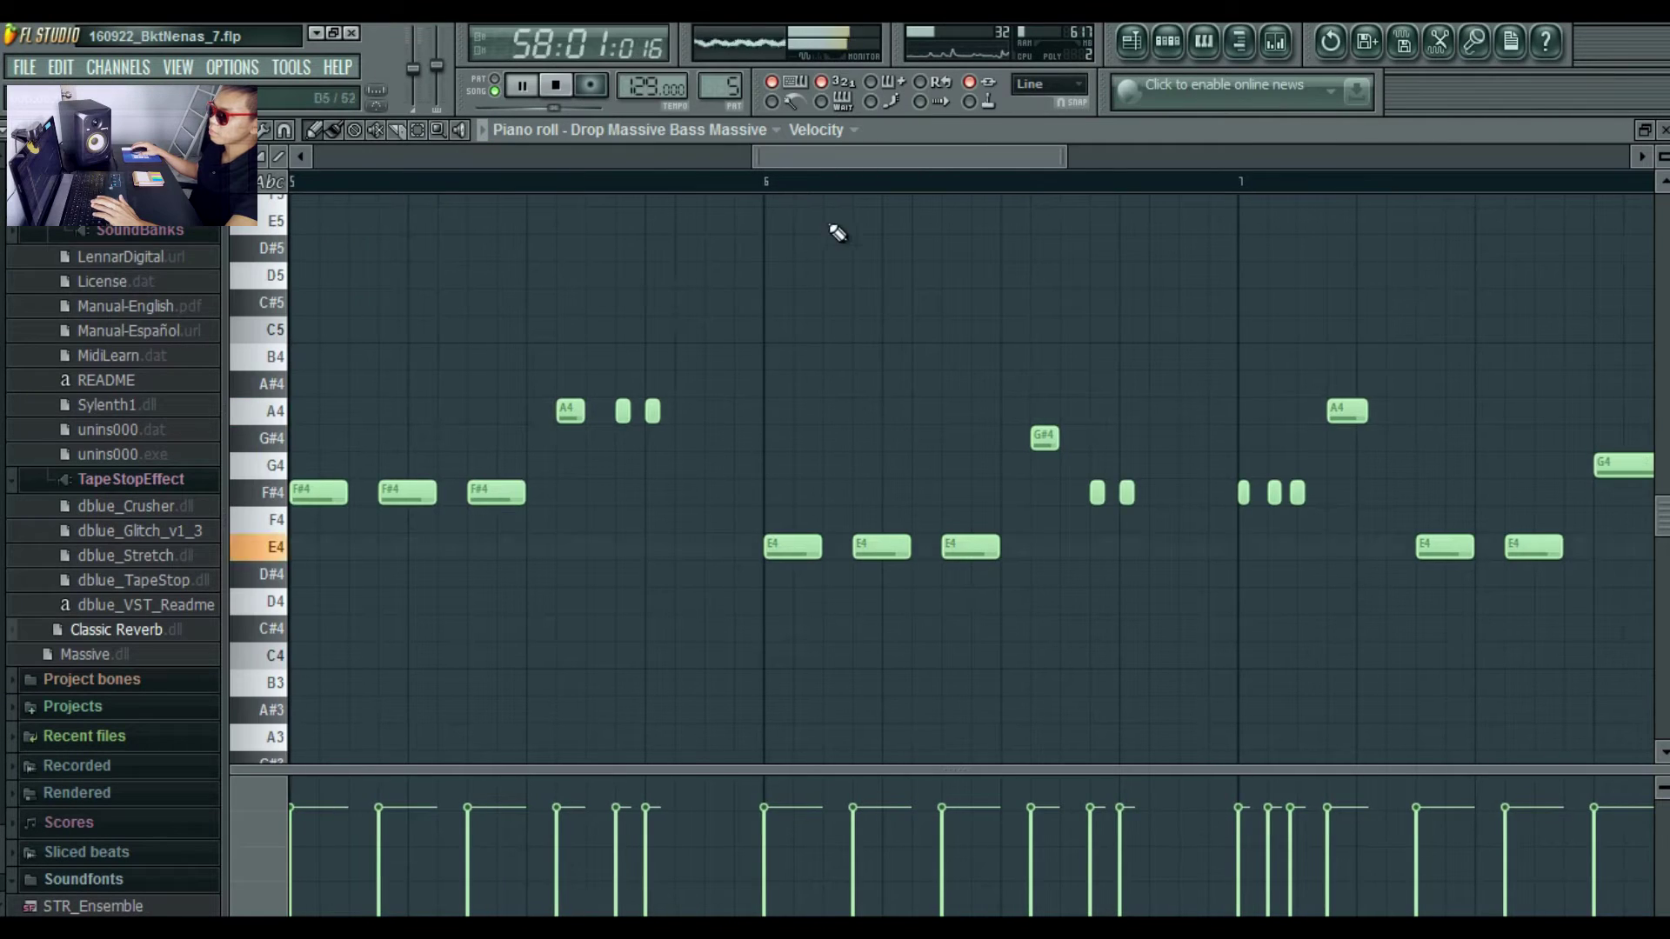
pyautogui.scroll(-5, 832, 202)
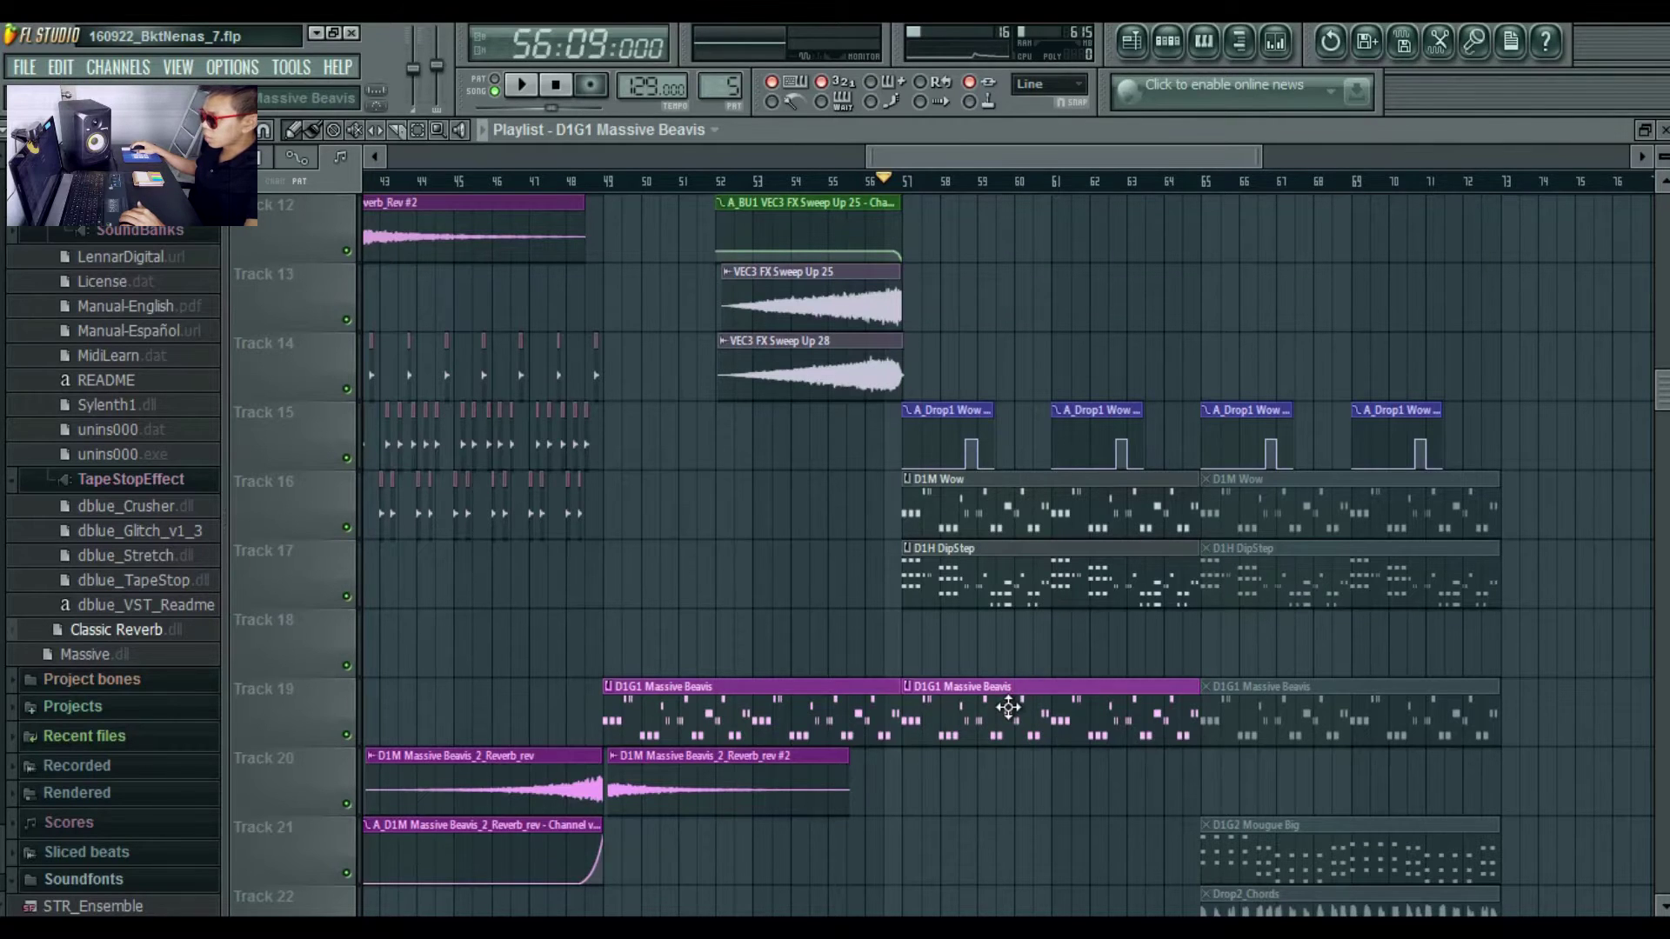
pyautogui.doubleClick(1008, 708)
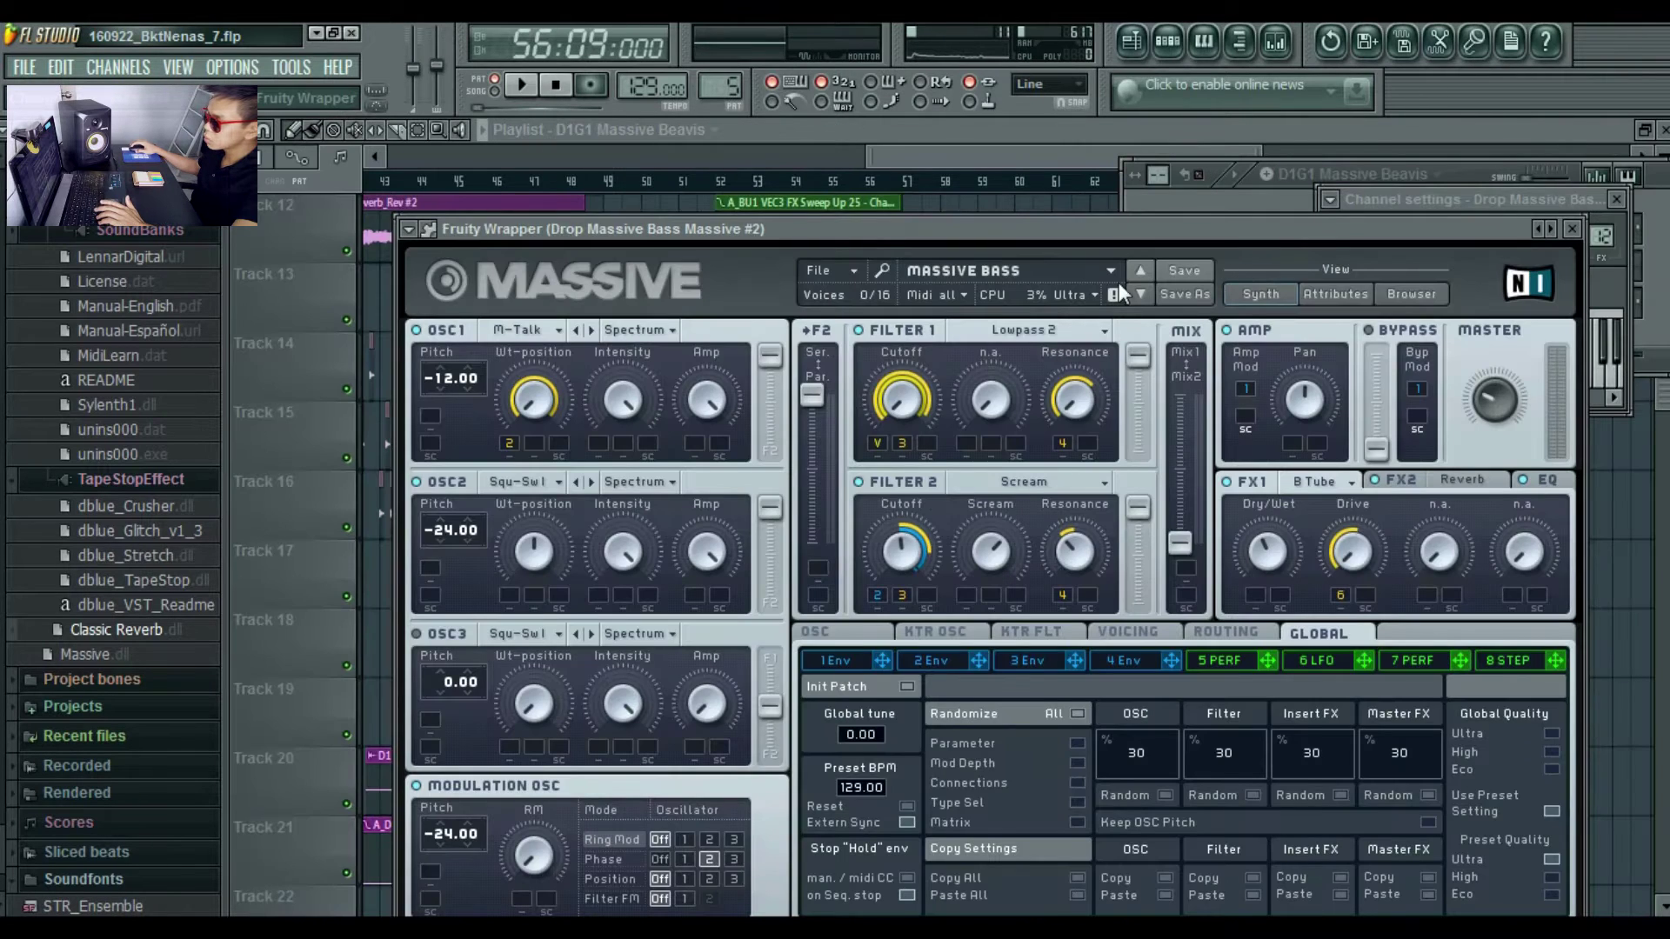
pyautogui.click(1571, 230)
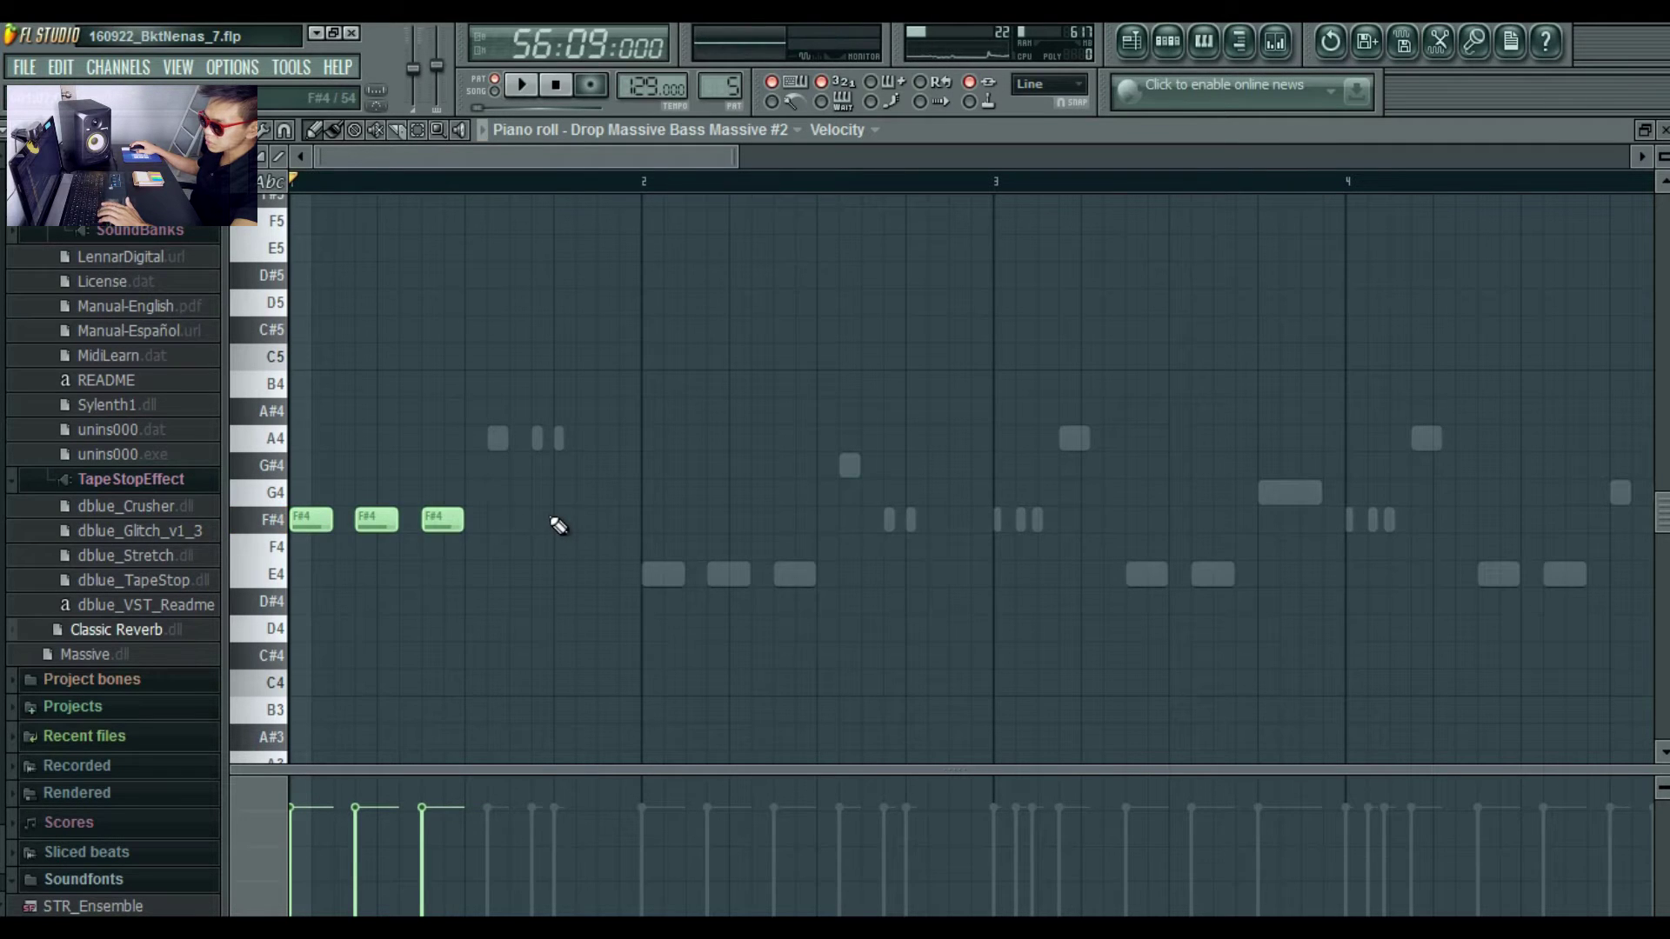
# Add E4, A4 and G#4 bass notes after the F#4s by shifting duplicates down, then play them back.
pyautogui.press('space')
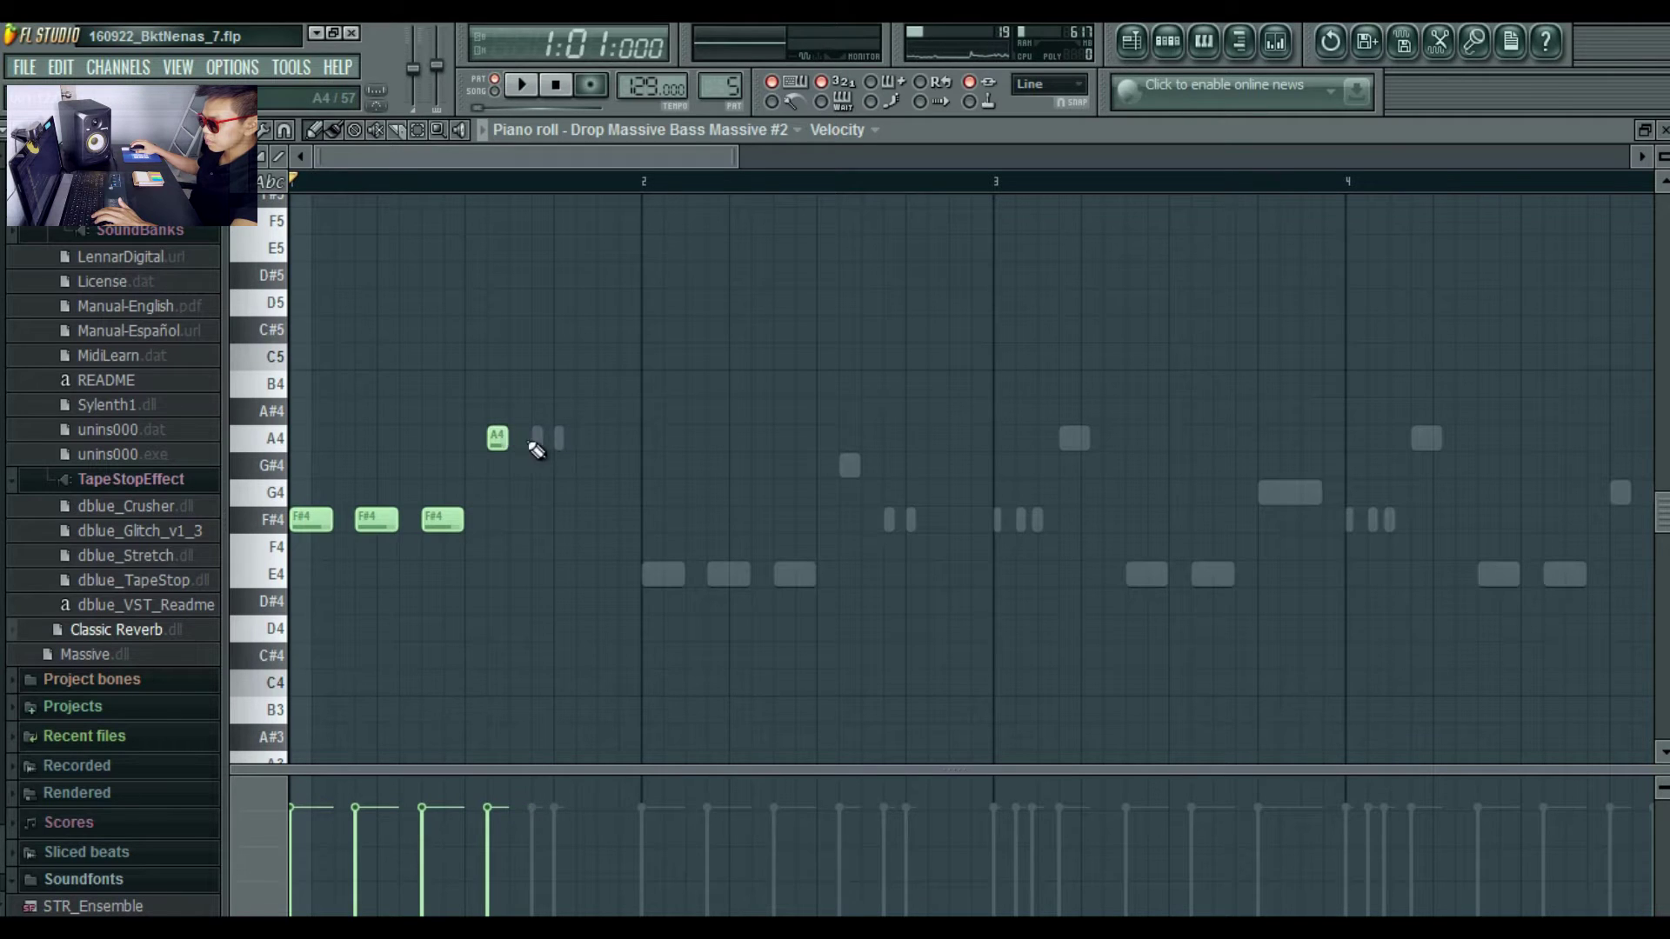
pyautogui.scroll(3, 498, 202)
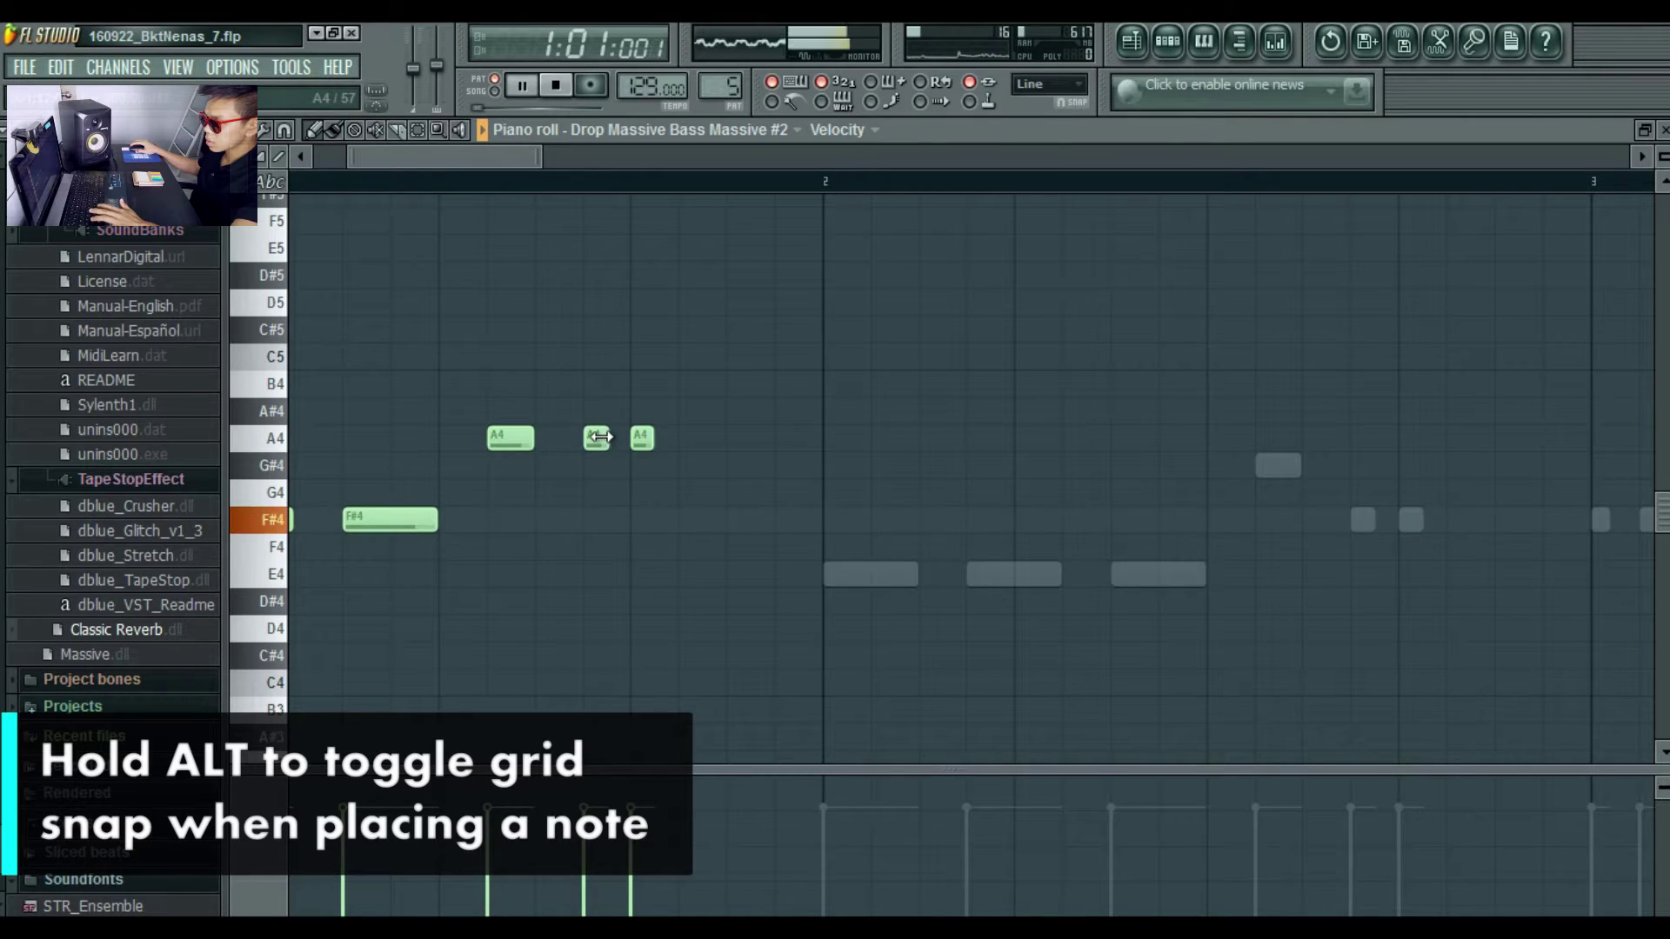
pyautogui.scroll(-5, 501, 174)
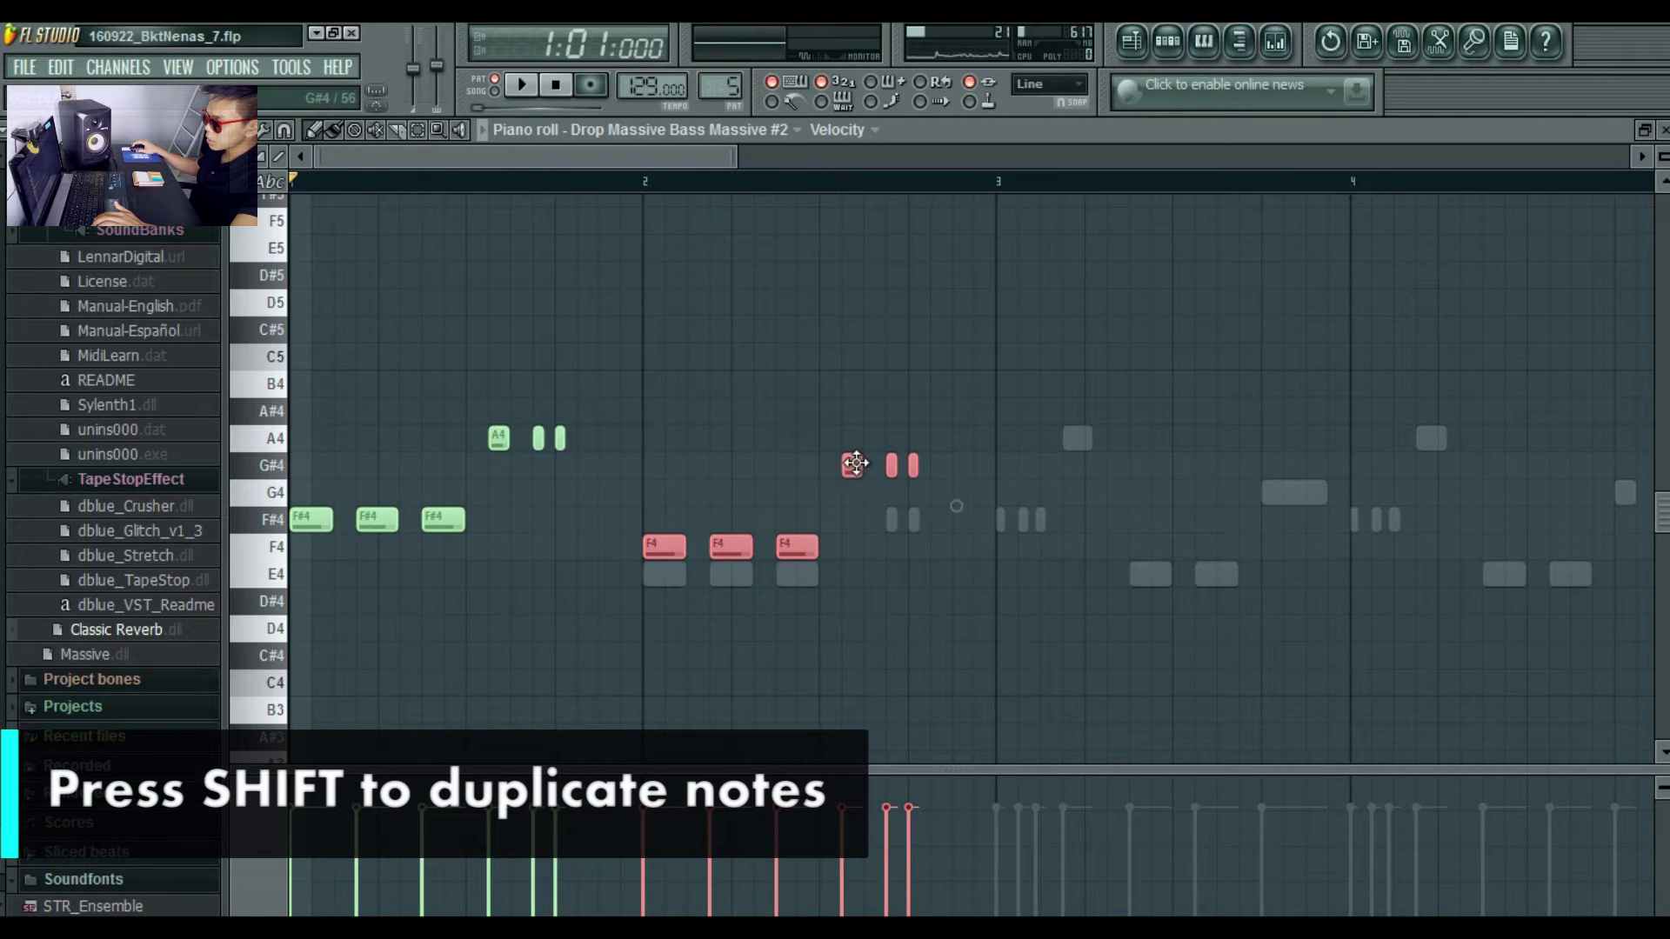
pyautogui.moveTo(856, 463)
pyautogui.mouseDown()
pyautogui.moveTo(854, 509)
pyautogui.moveTo(851, 469)
pyautogui.mouseUp()
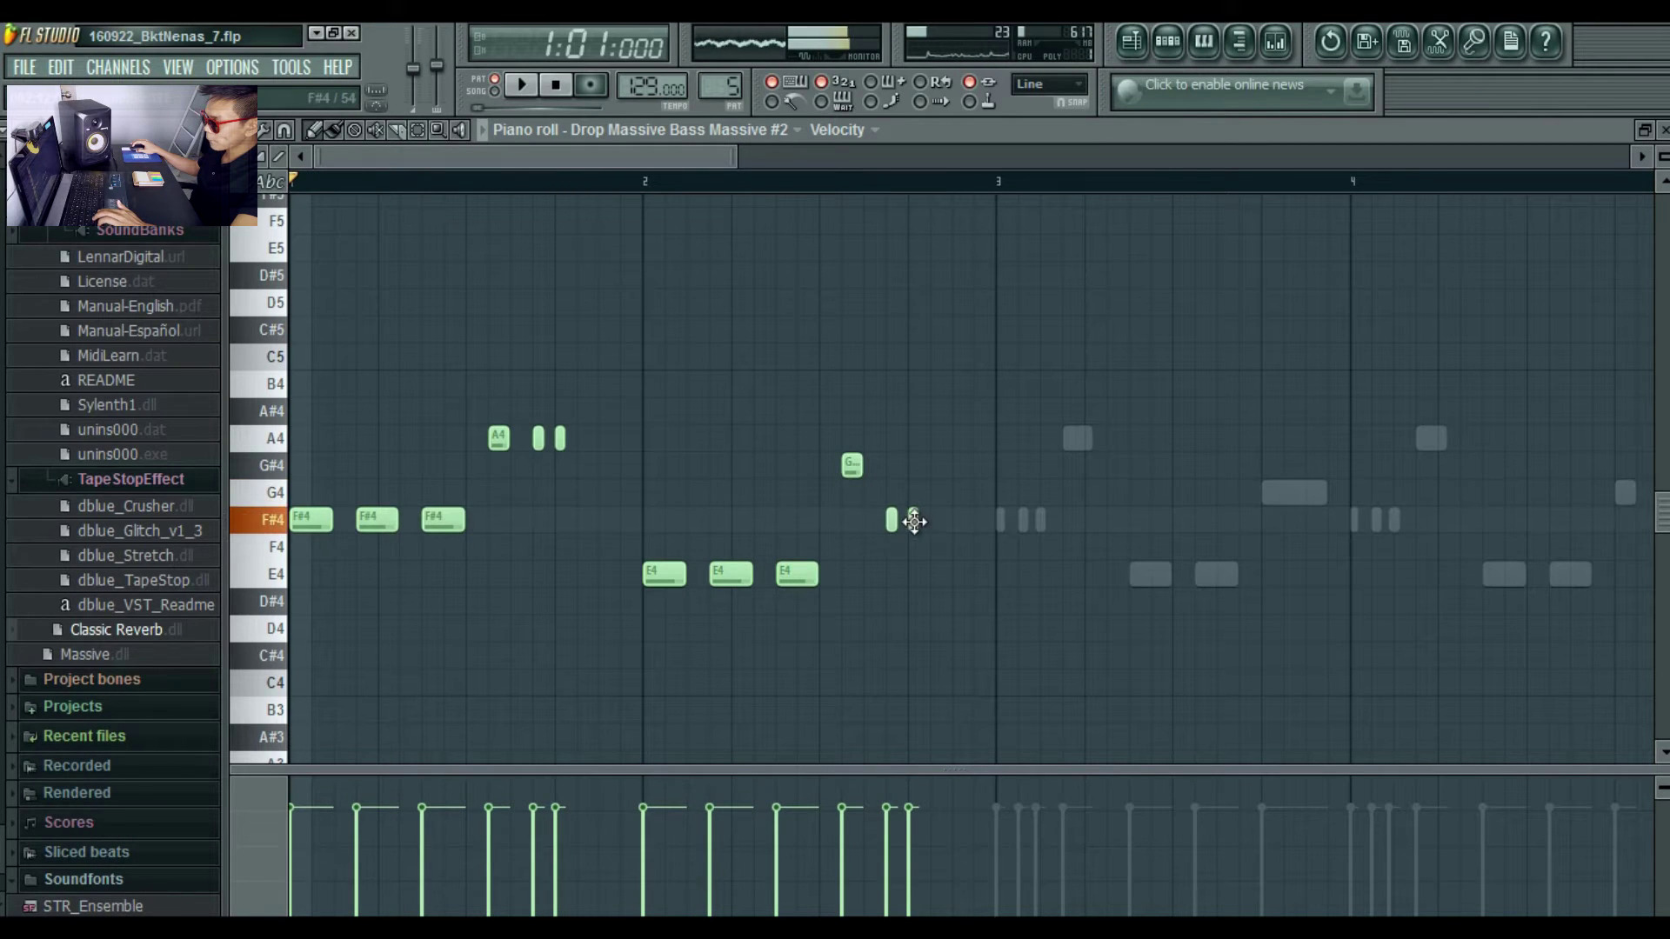
pyautogui.press('space')
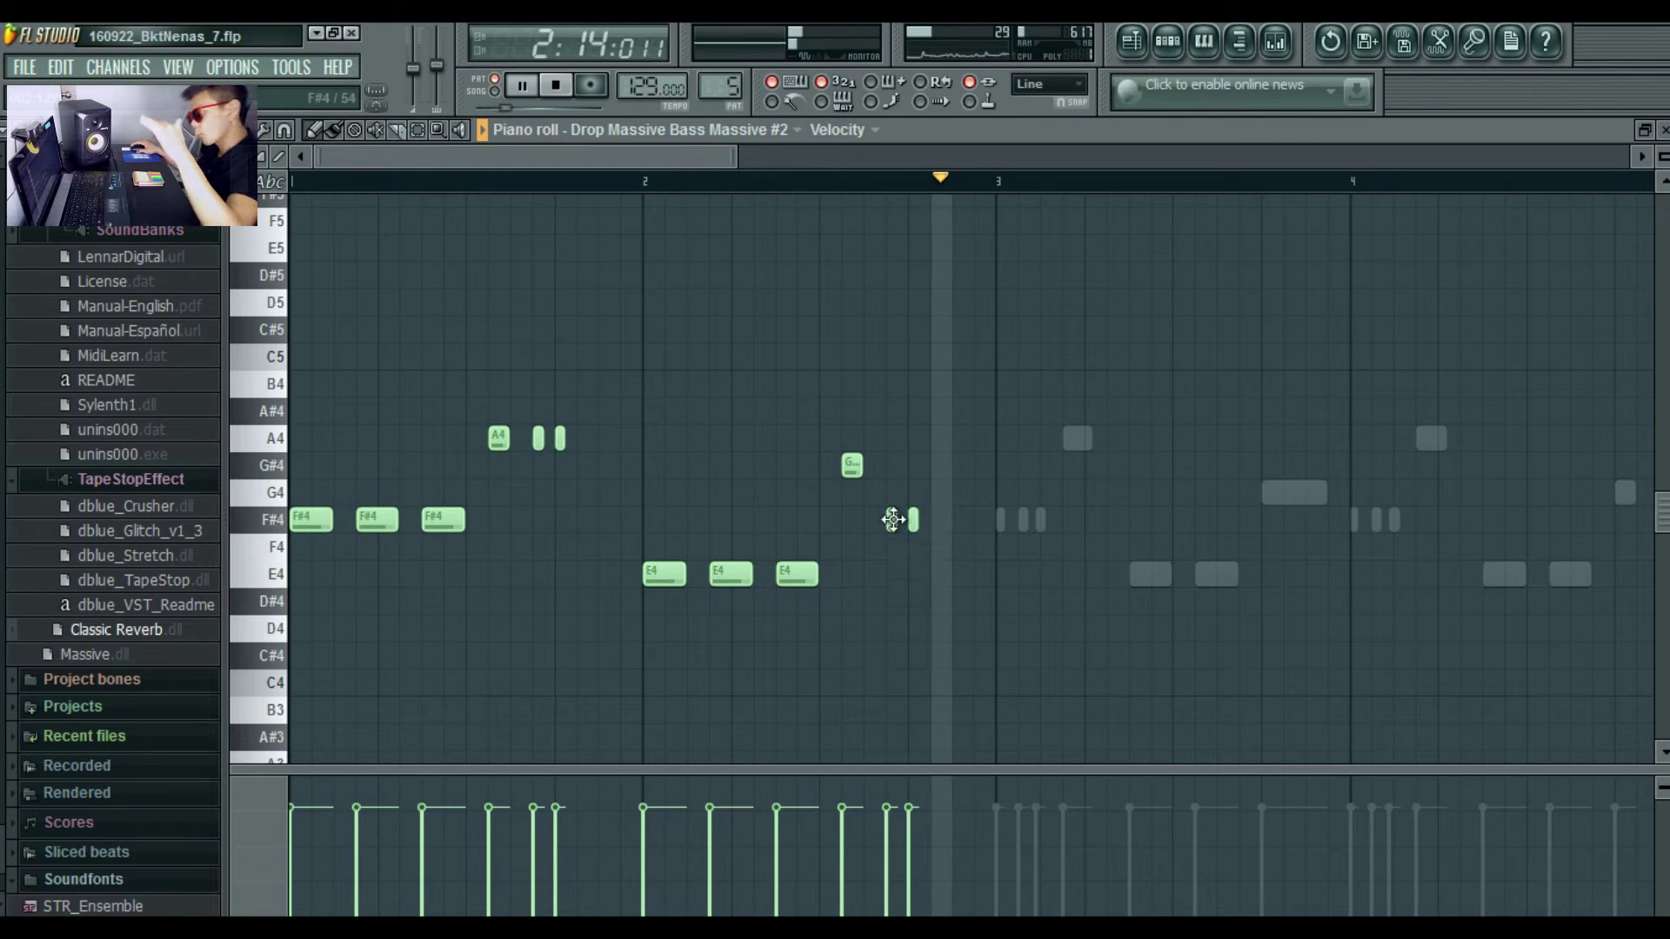
pyautogui.press('space')
pyautogui.scroll(-5, 835, 193)
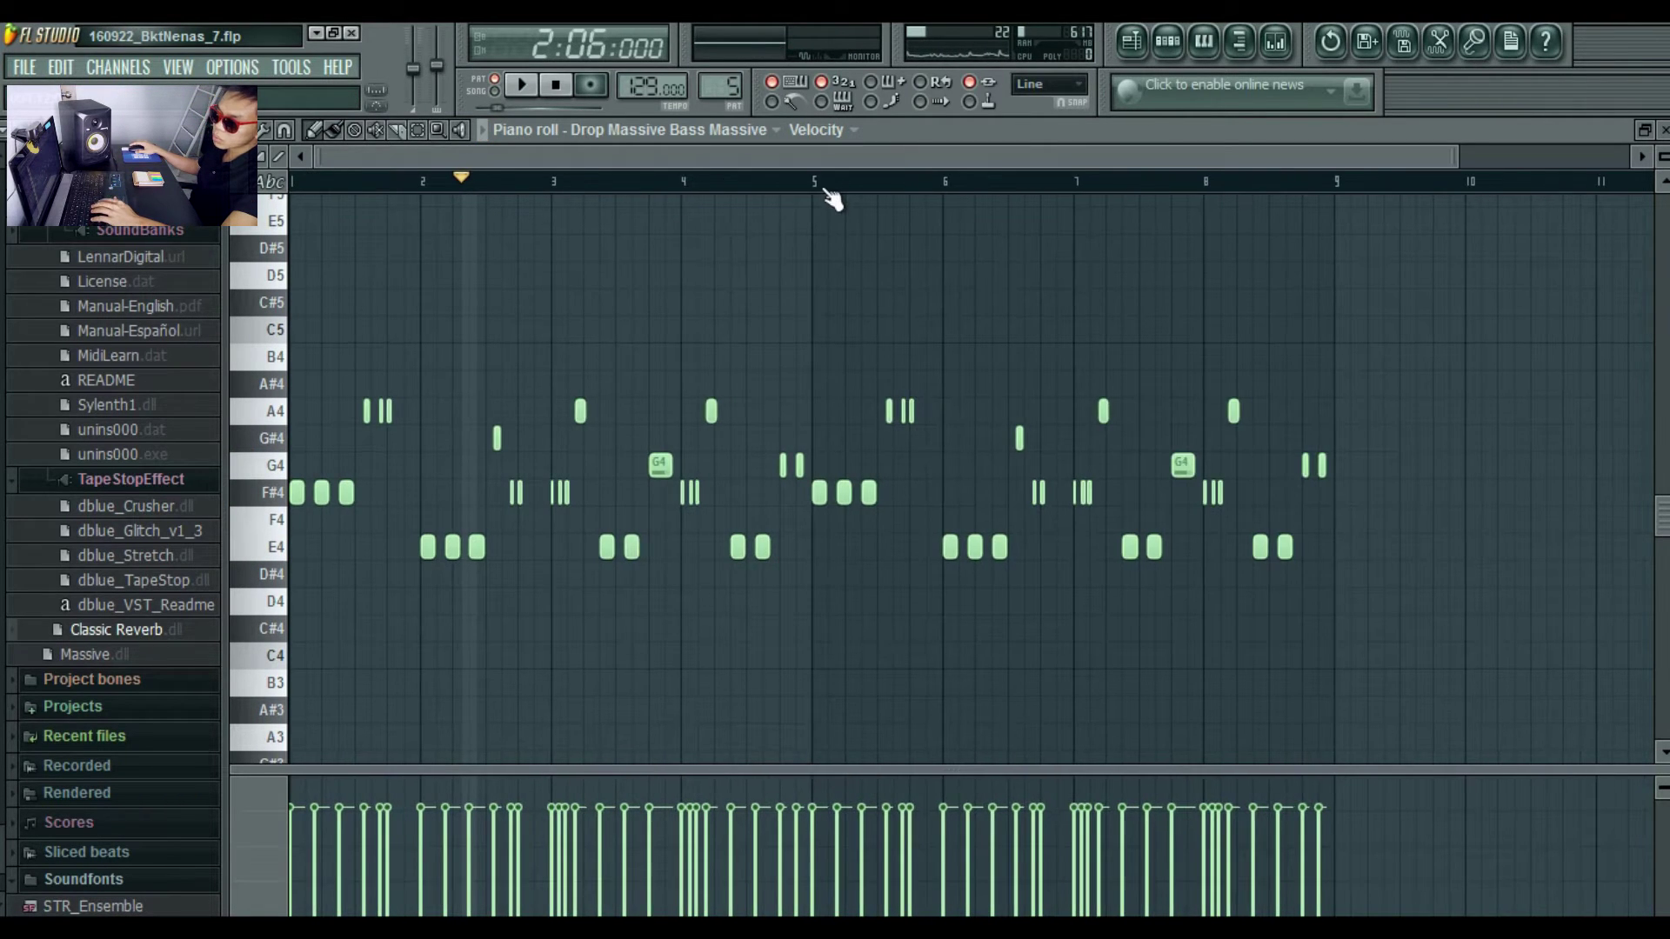
# Play the drop from bar 1 with the Drop Beavis Massive synth showing, then close that synth.
pyautogui.click(297, 180)
pyautogui.press('space')
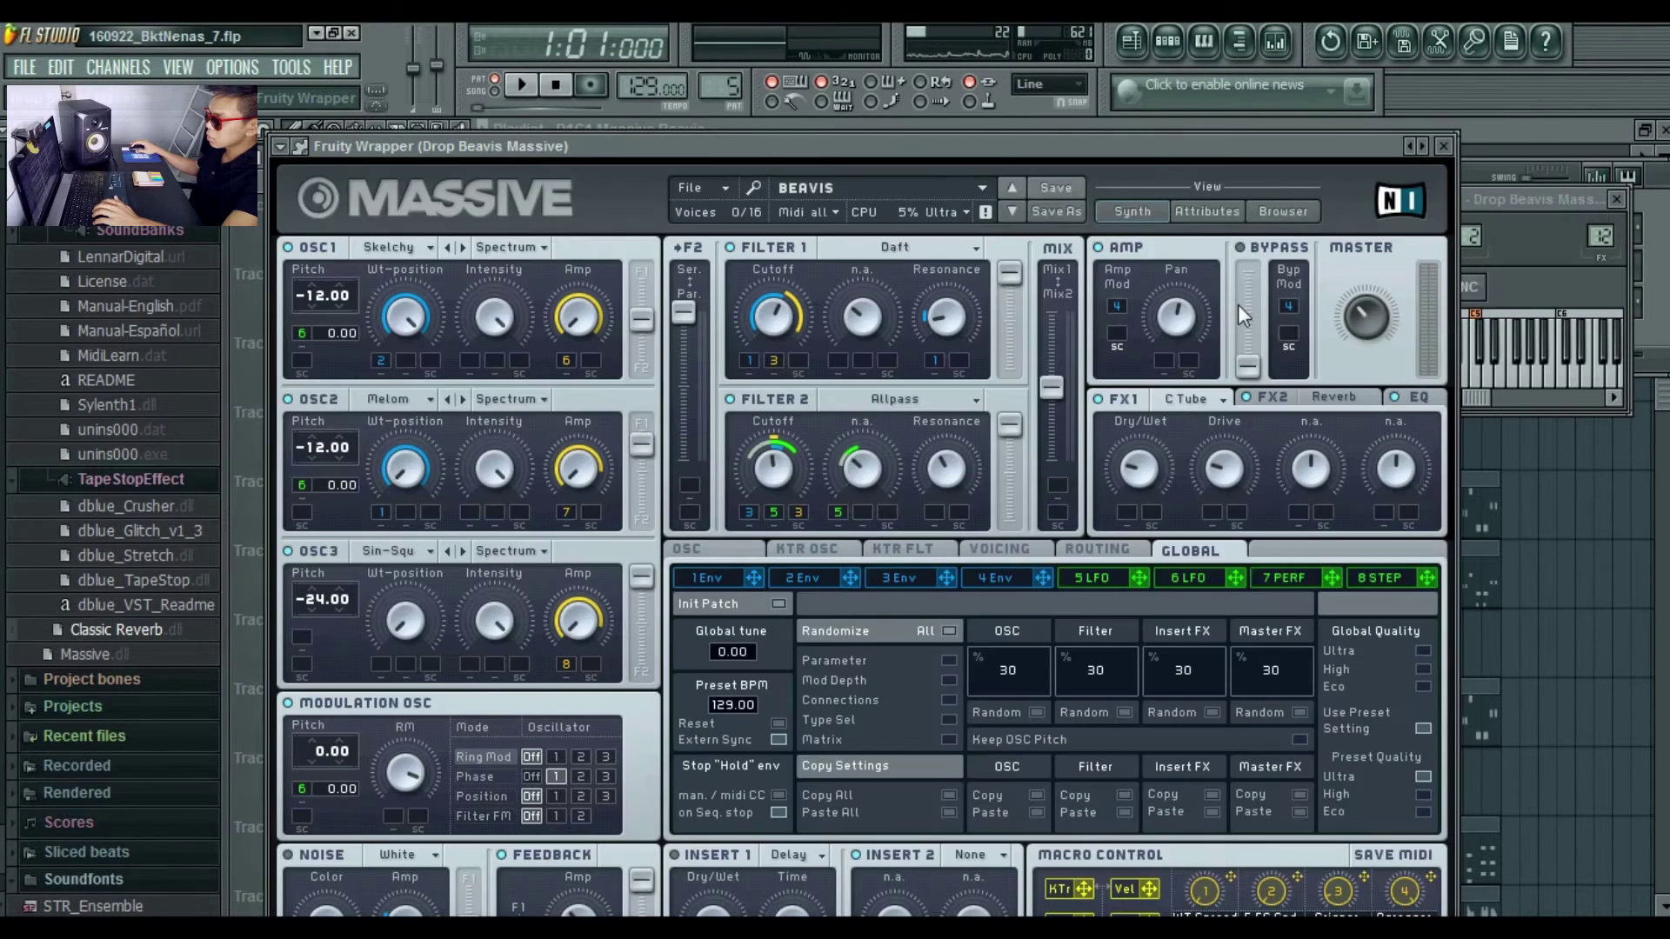
pyautogui.press('space')
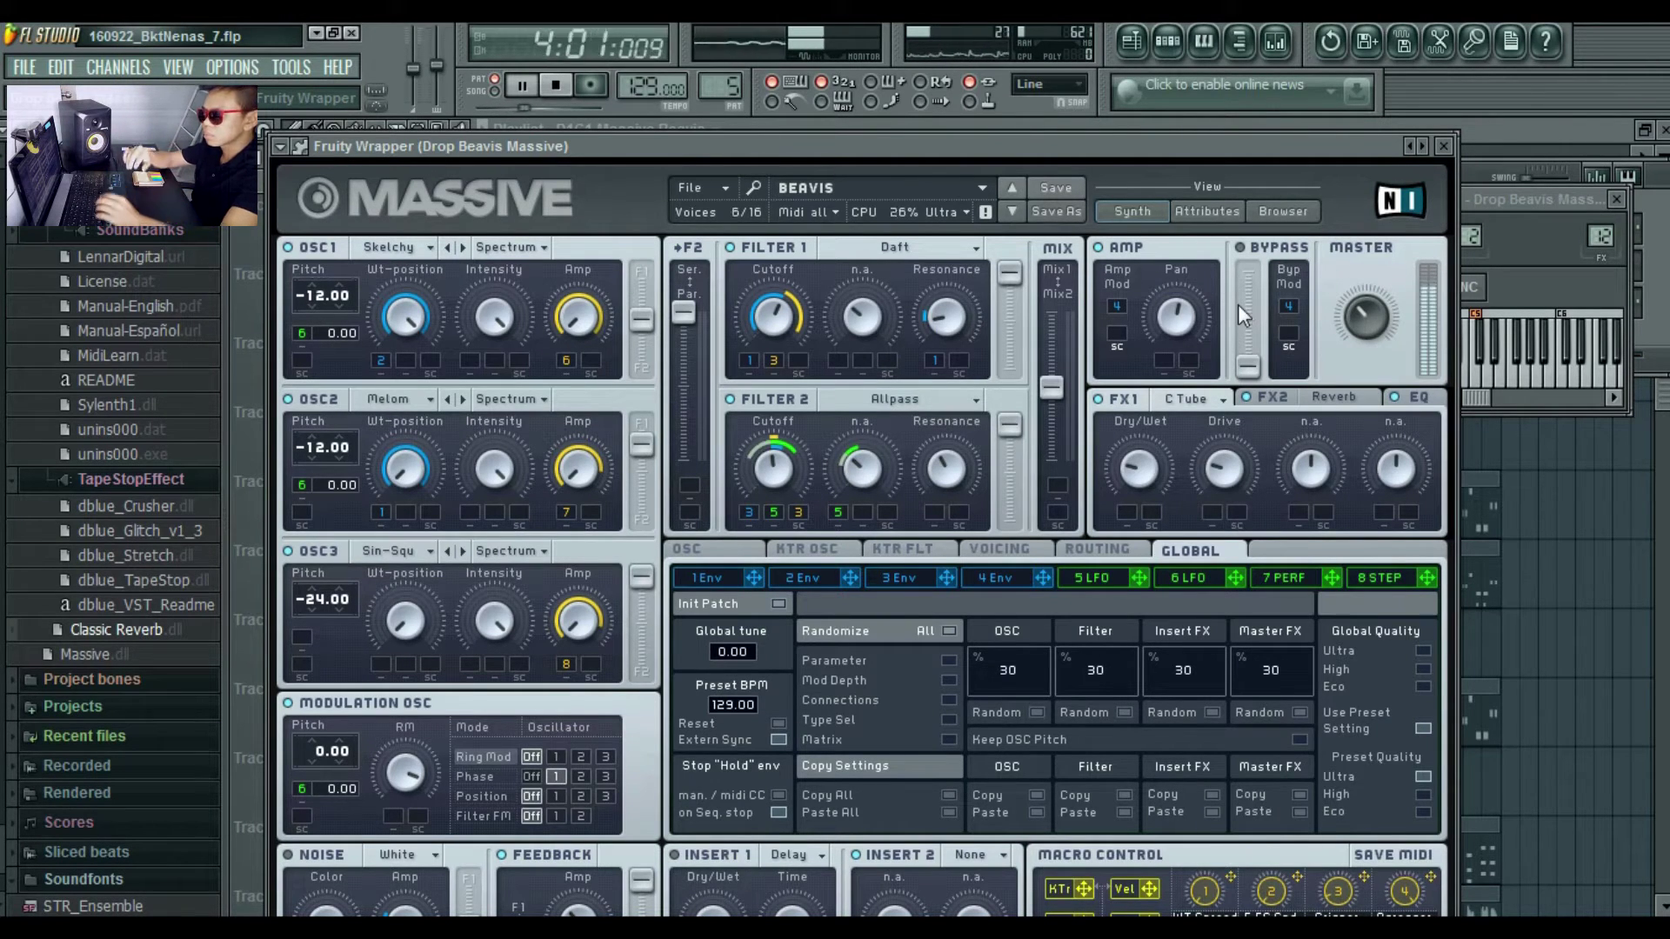
pyautogui.click(1446, 147)
# Show the Massive Beavis pattern's channels, solo Track 16, and open D1M Wow's Sylenth1 (042: LD - Wow).
pyautogui.click(1392, 135)
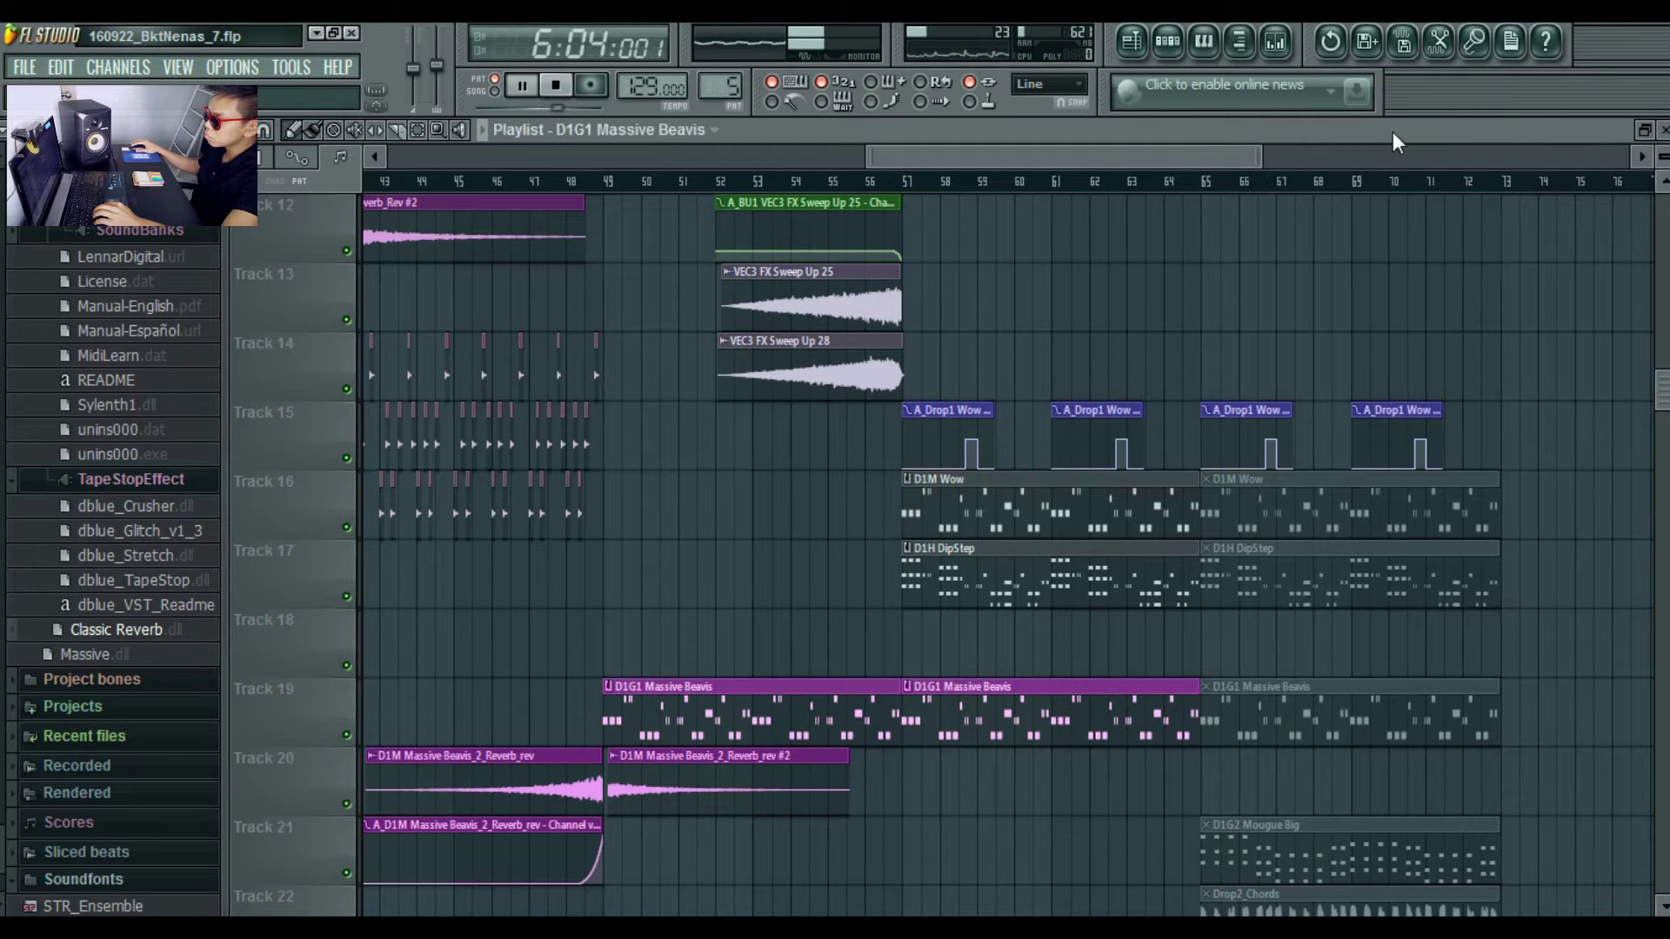
pyautogui.click(1169, 47)
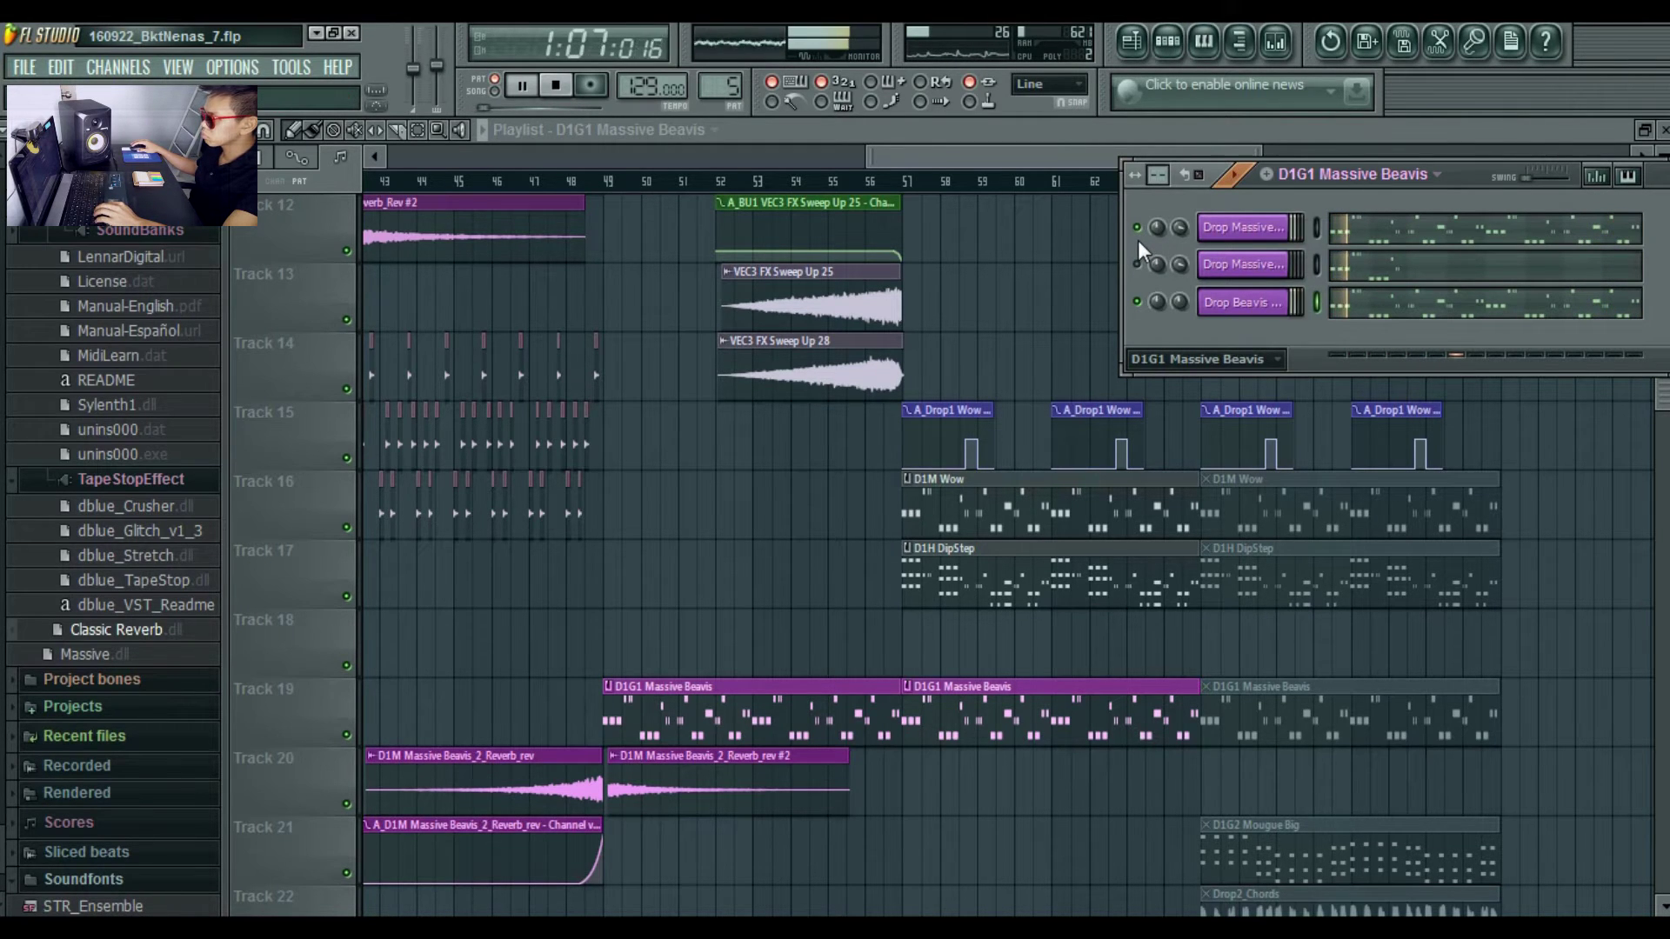
pyautogui.press('space')
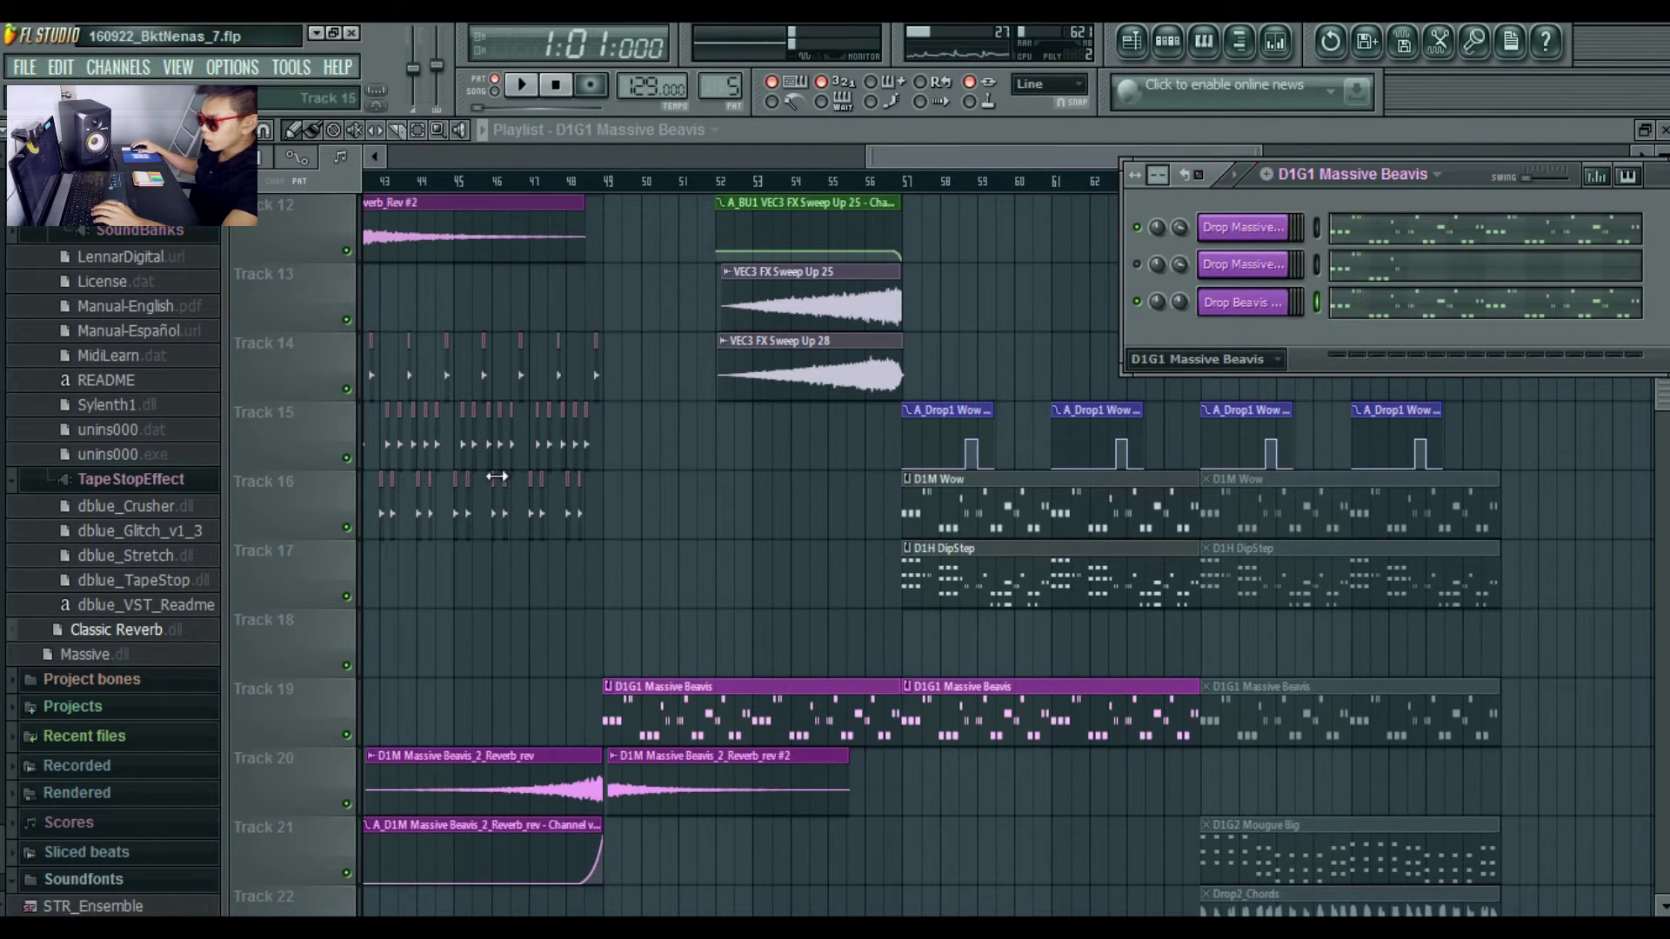
pyautogui.rightClick(346, 527)
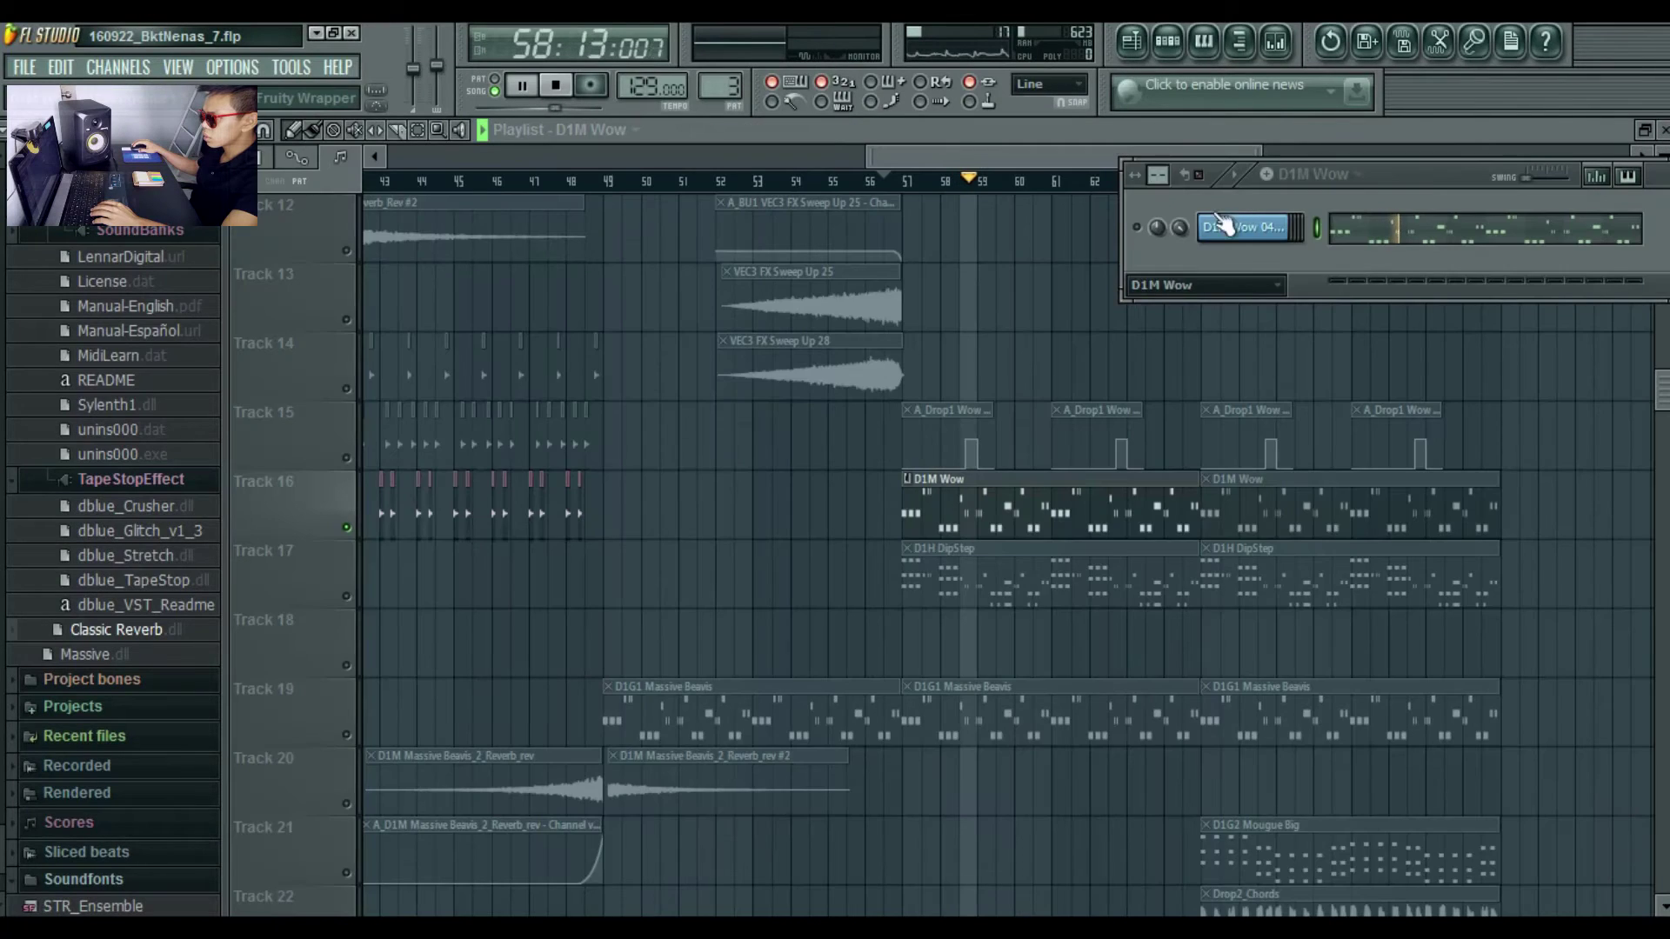
pyautogui.click(1241, 228)
pyautogui.press('space')
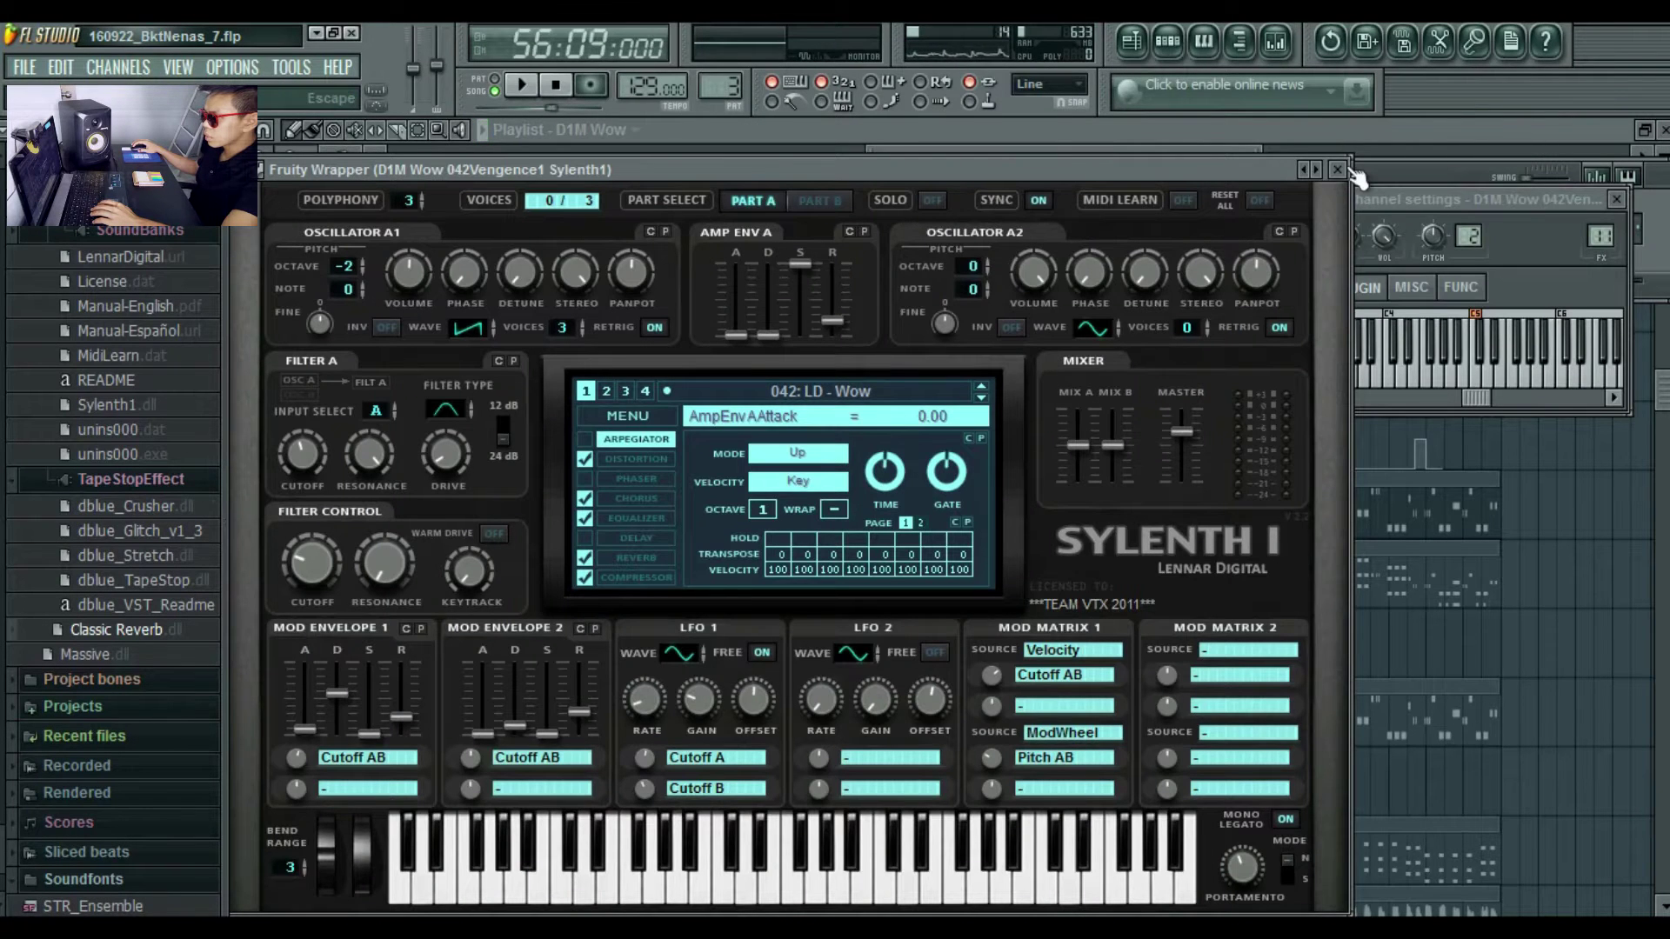
# Close Sylenth1, replay the lead, and bring up the DipStep chord channel's menu.
pyautogui.click(1340, 171)
pyautogui.press('space')
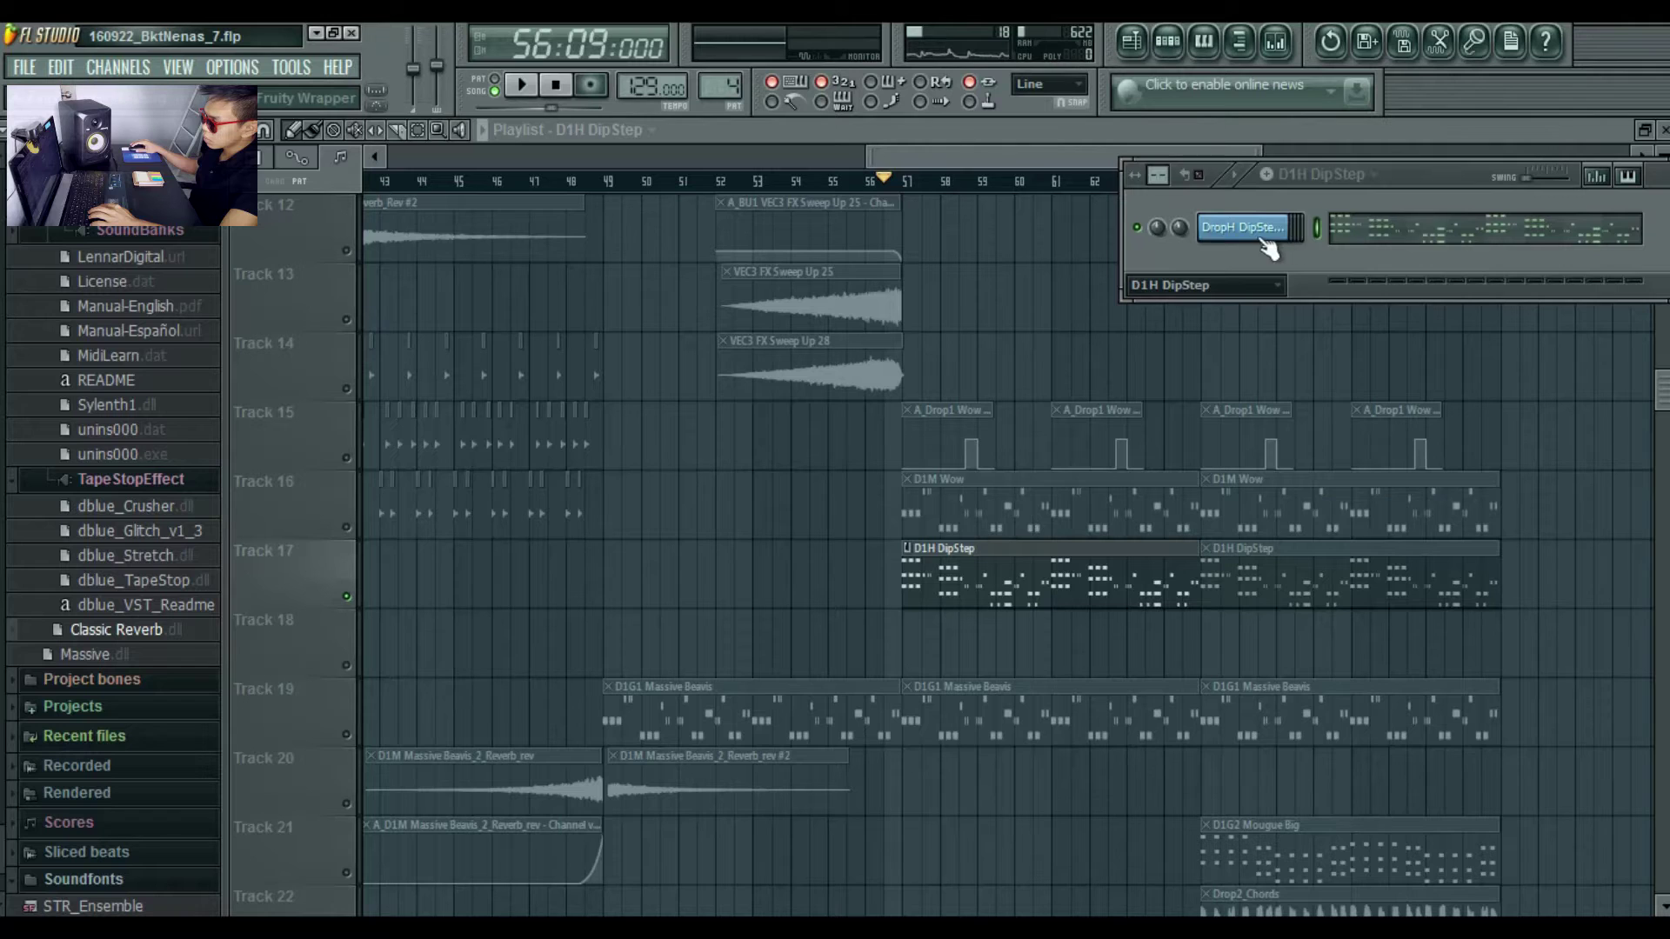
pyautogui.rightClick(1287, 228)
# Audition the DropH DipStep chords in the piano roll through bar 5, then return to the playlist.
pyautogui.click(1302, 228)
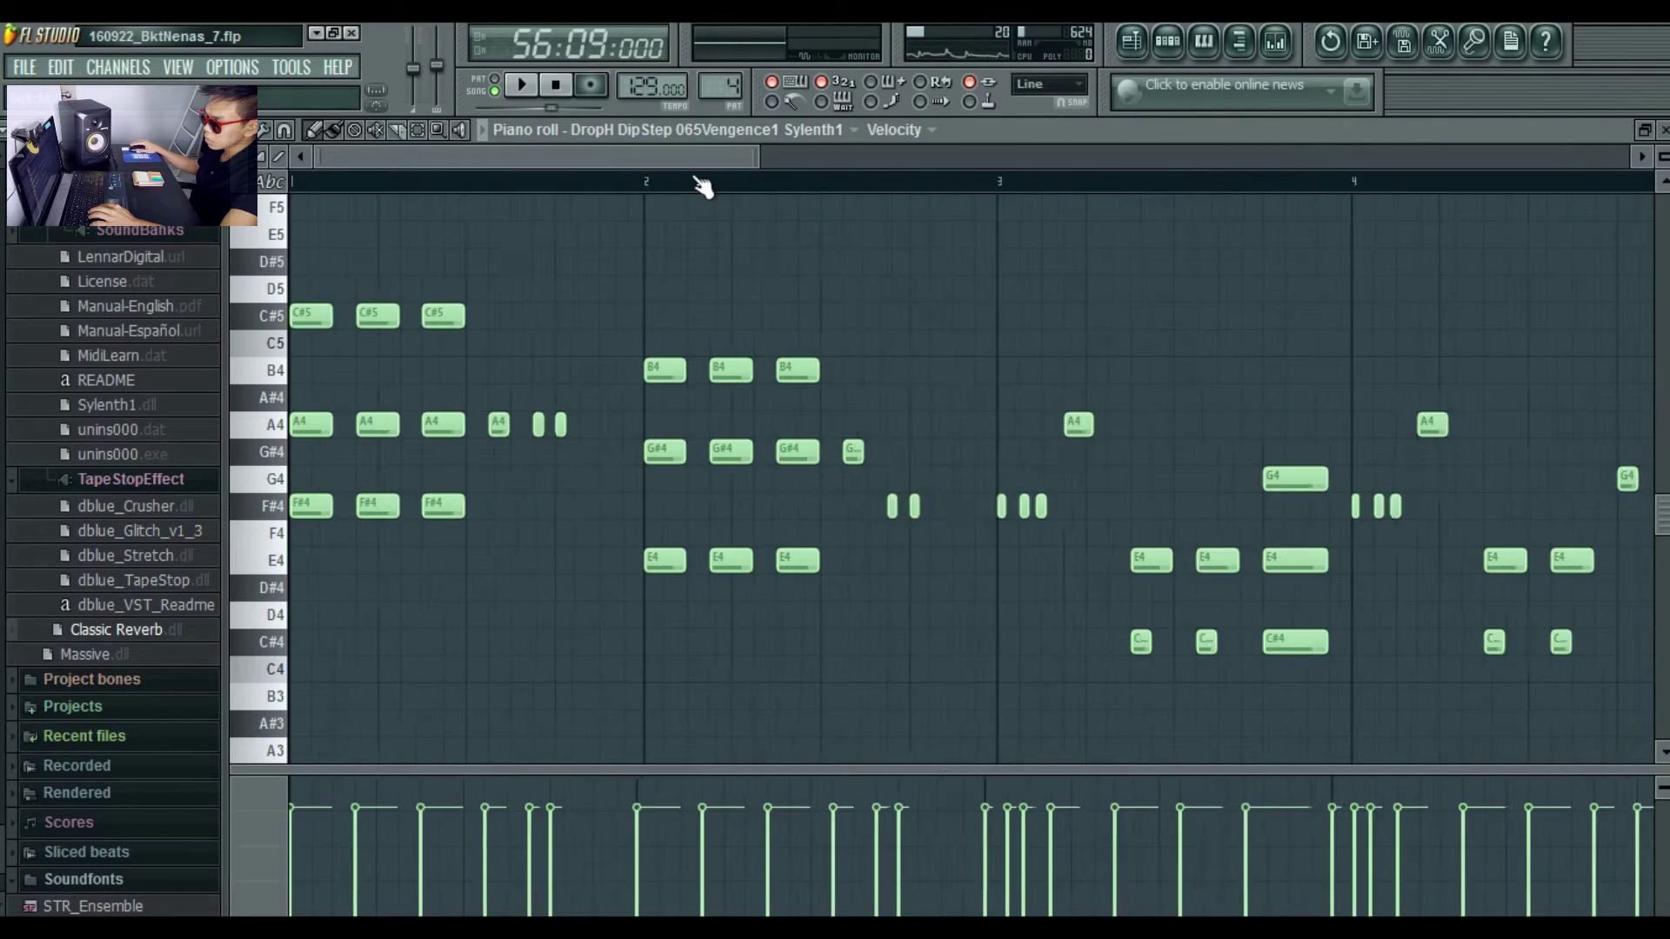
pyautogui.scroll(-2, 702, 186)
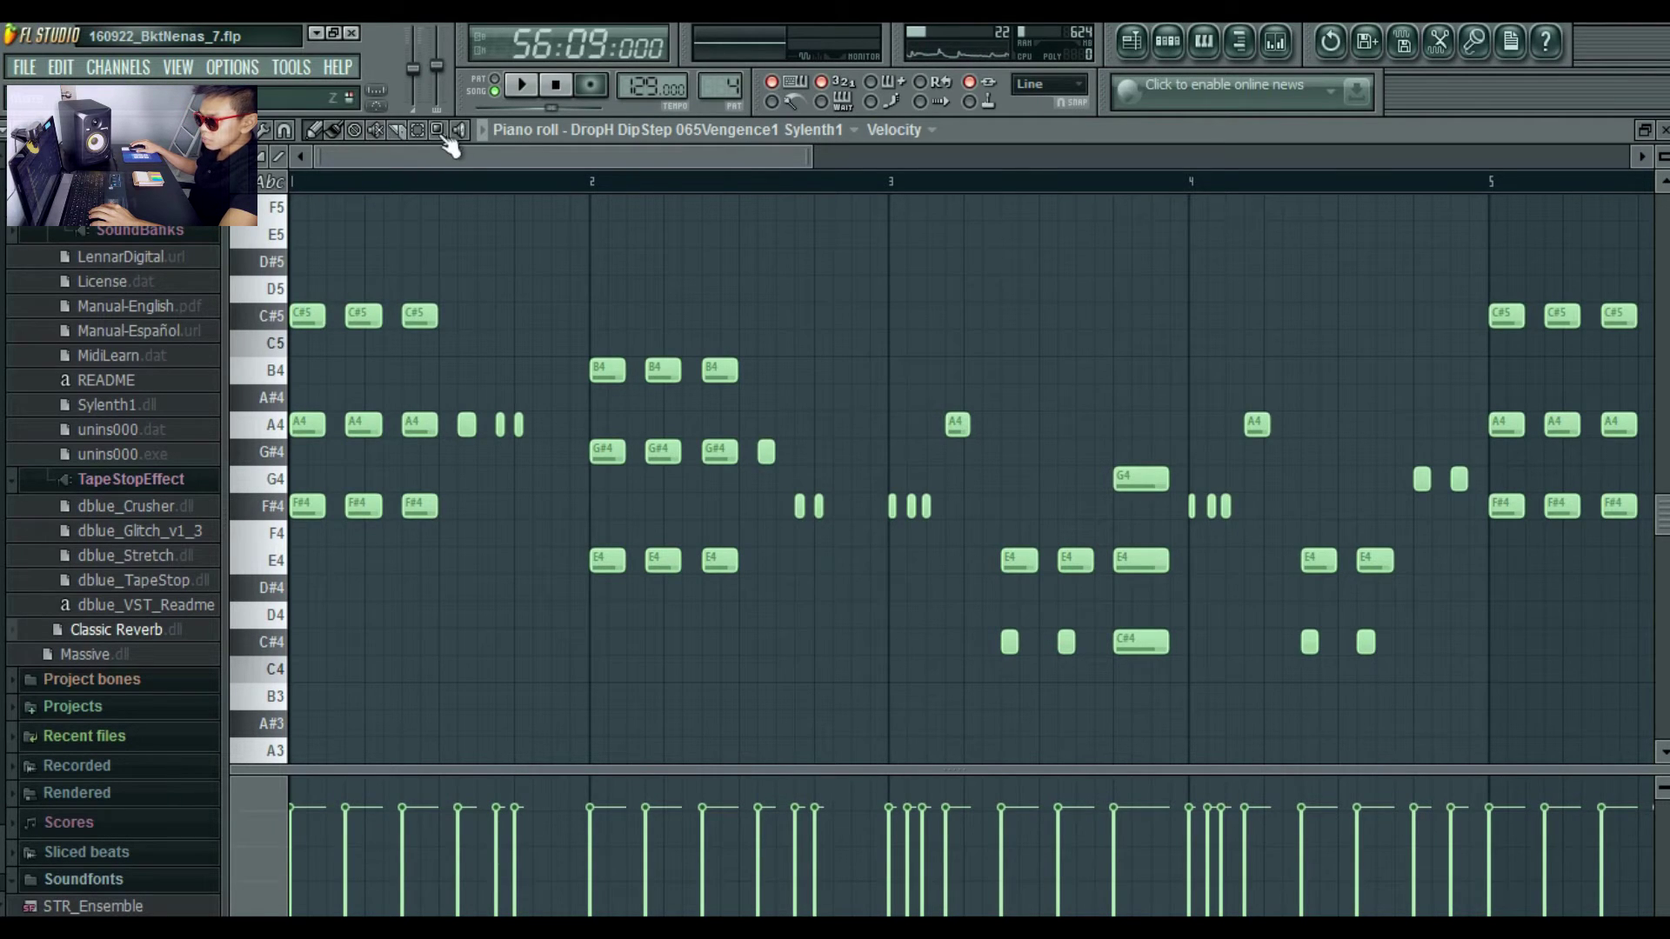
pyautogui.moveTo(296, 245); pyautogui.dragTo(522, 312)
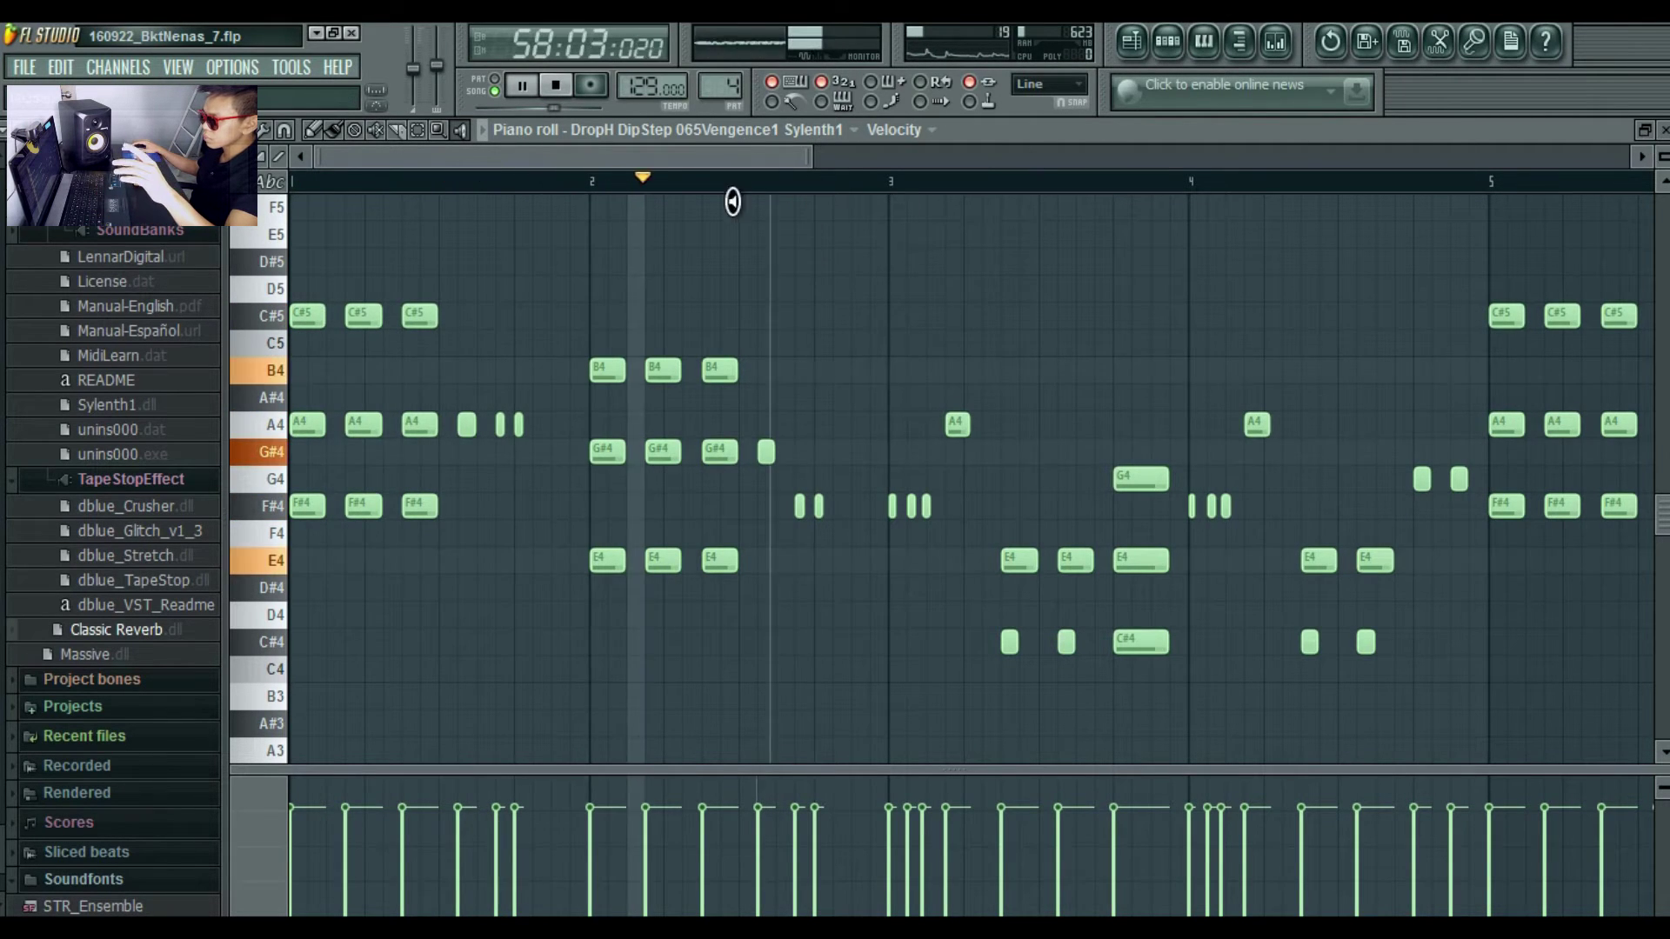
pyautogui.moveTo(713, 160); pyautogui.dragTo(984, 195)
pyautogui.press('space')
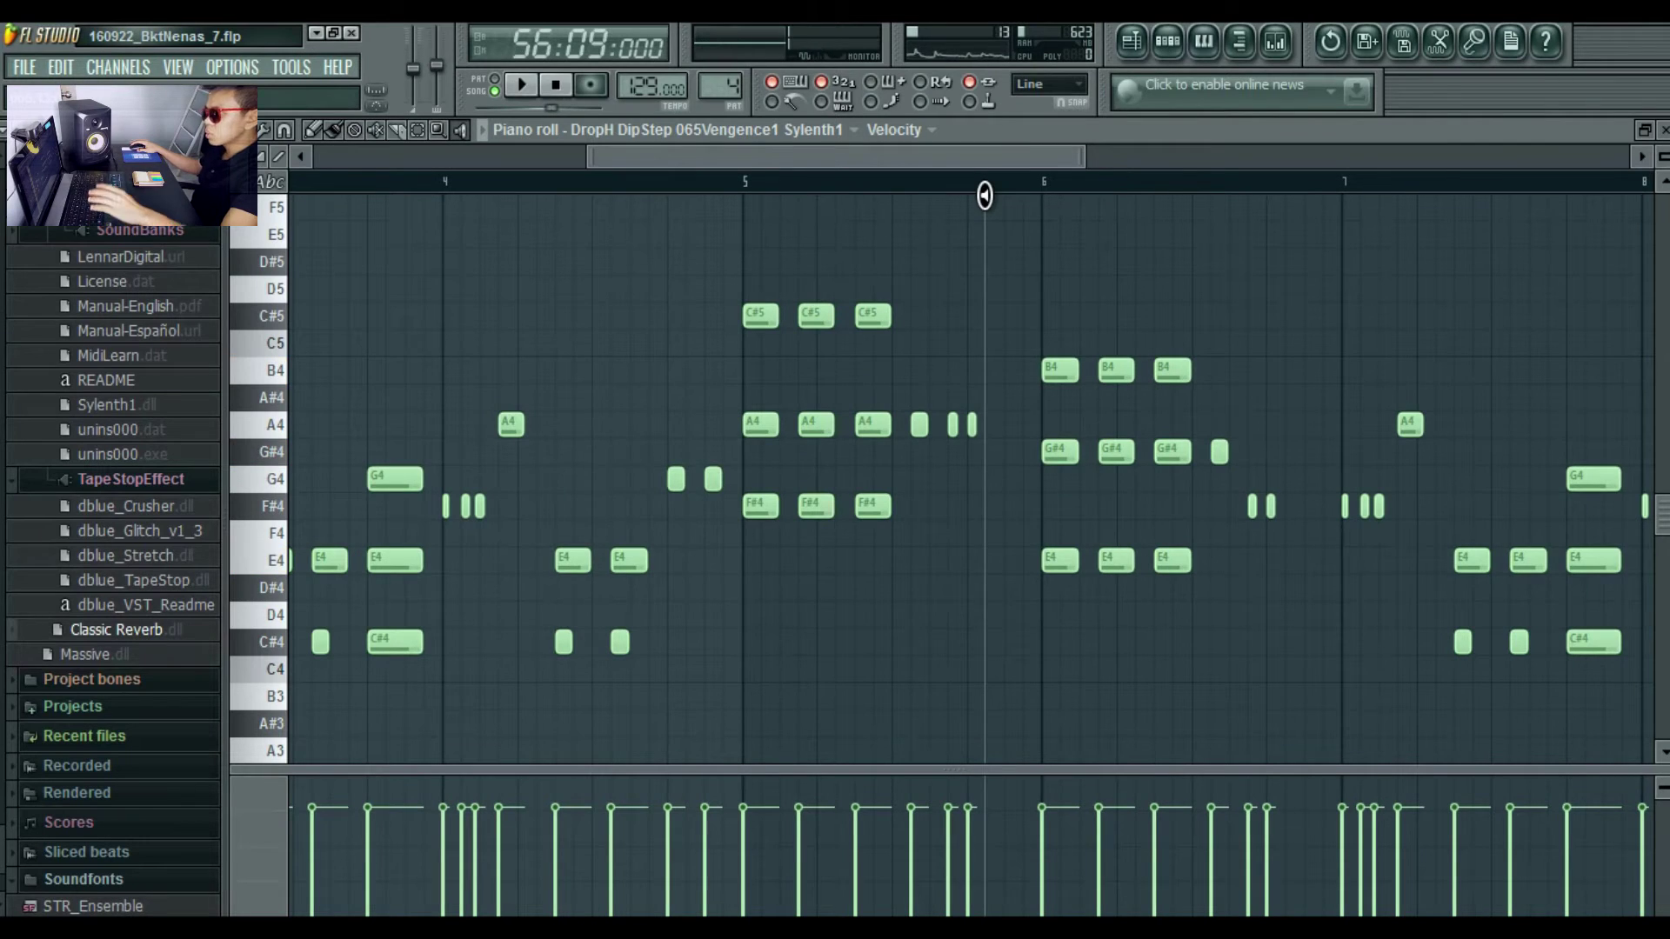
pyautogui.moveTo(773, 229); pyautogui.dragTo(769, 230)
pyautogui.click(769, 229)
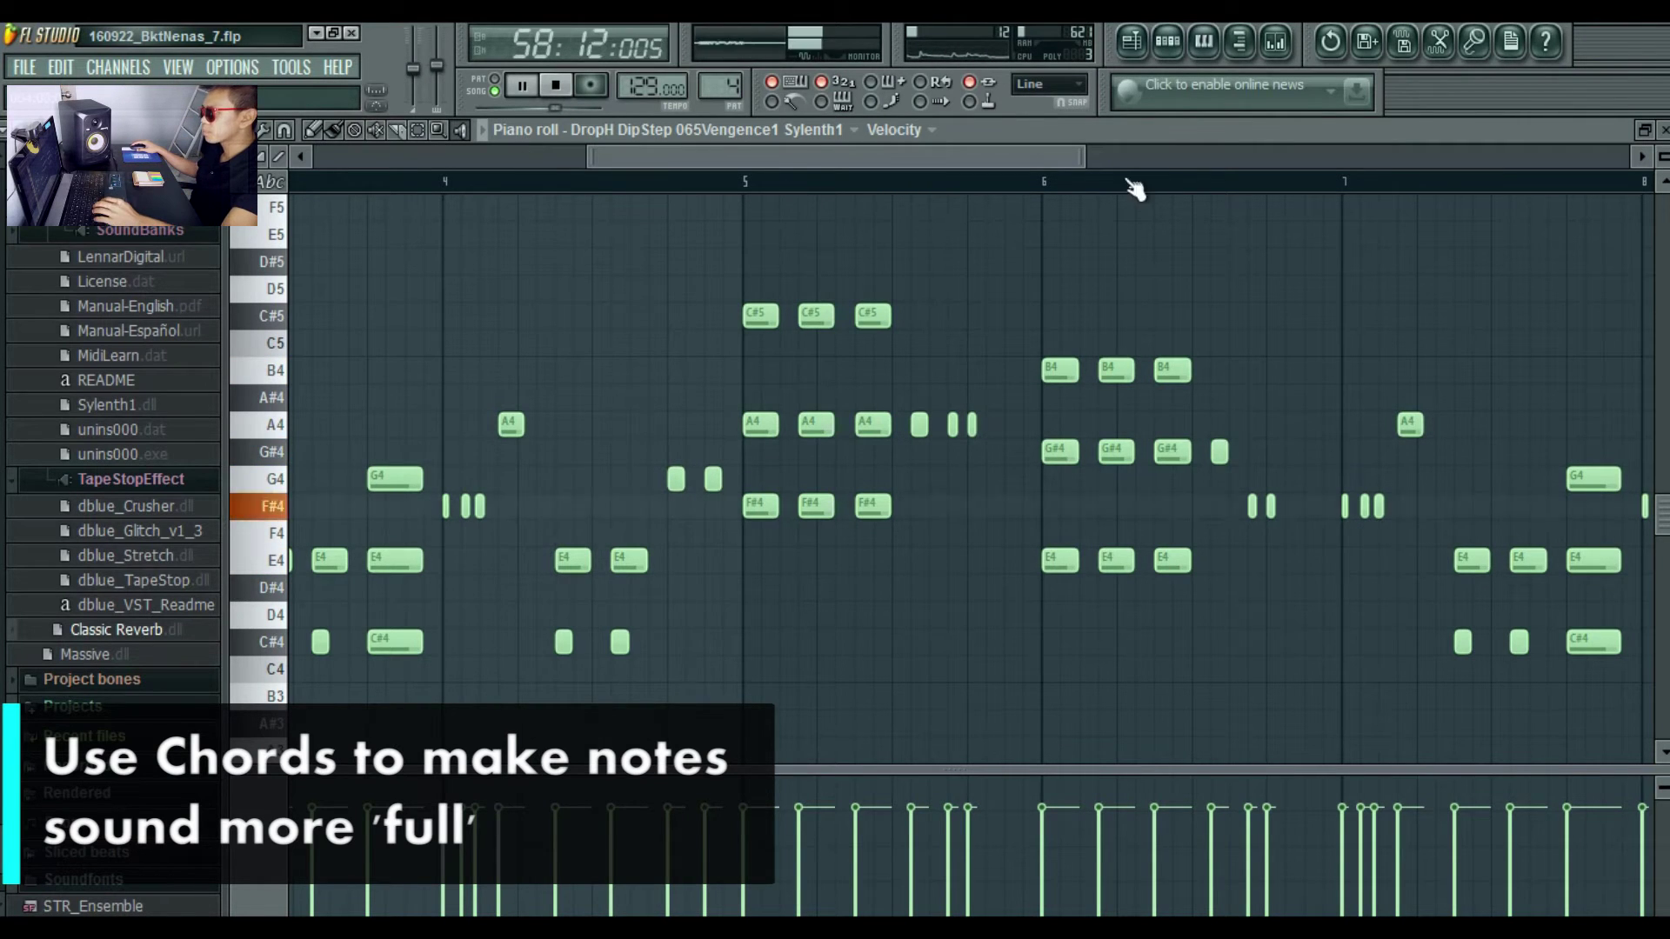
pyautogui.press('F5')
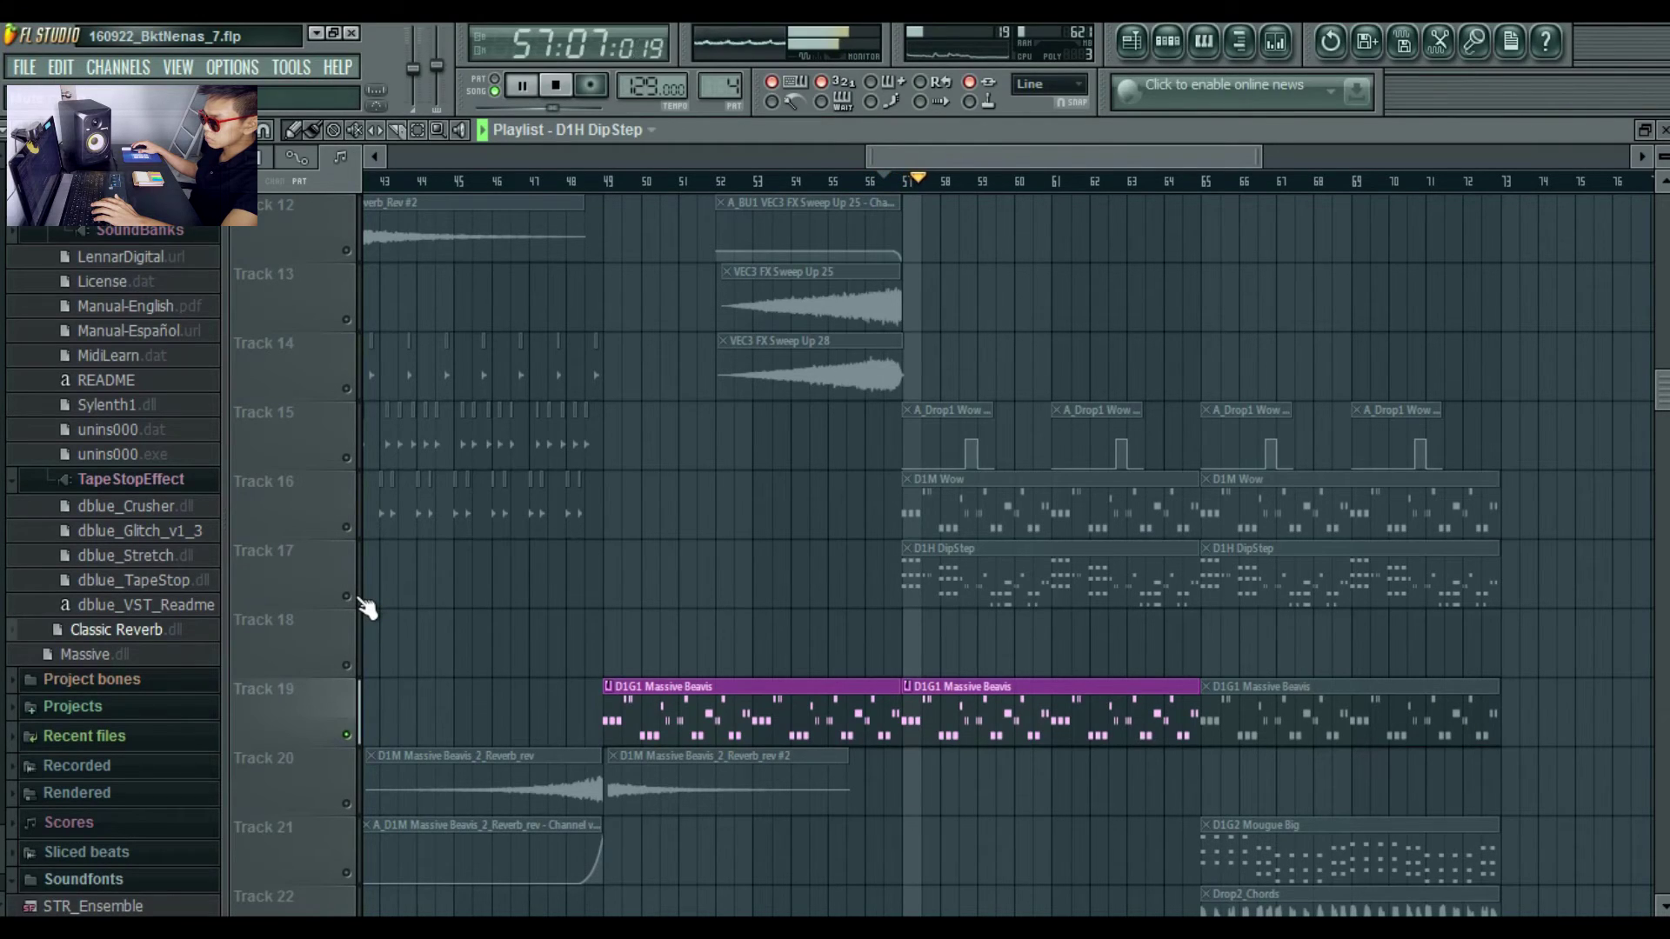
# Toggle Track 16's Wow lead, unmute Track 17's DipStep chords to audition, then unmute Track 15's tape-stop clips.
pyautogui.click(348, 528)
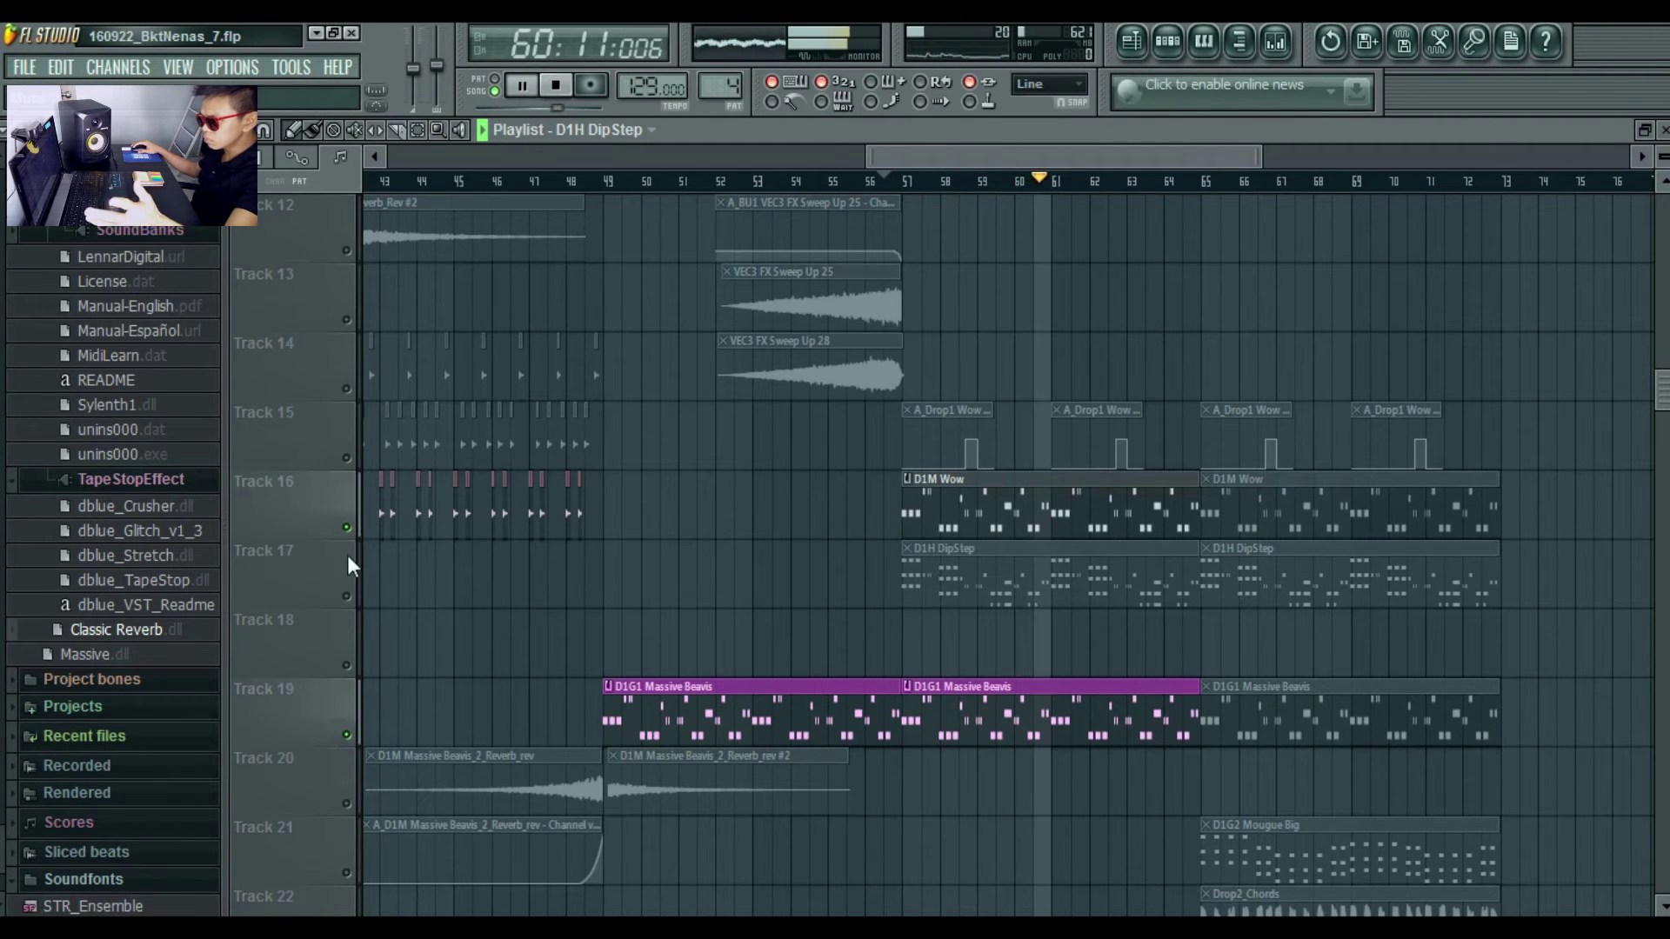
pyautogui.click(348, 597)
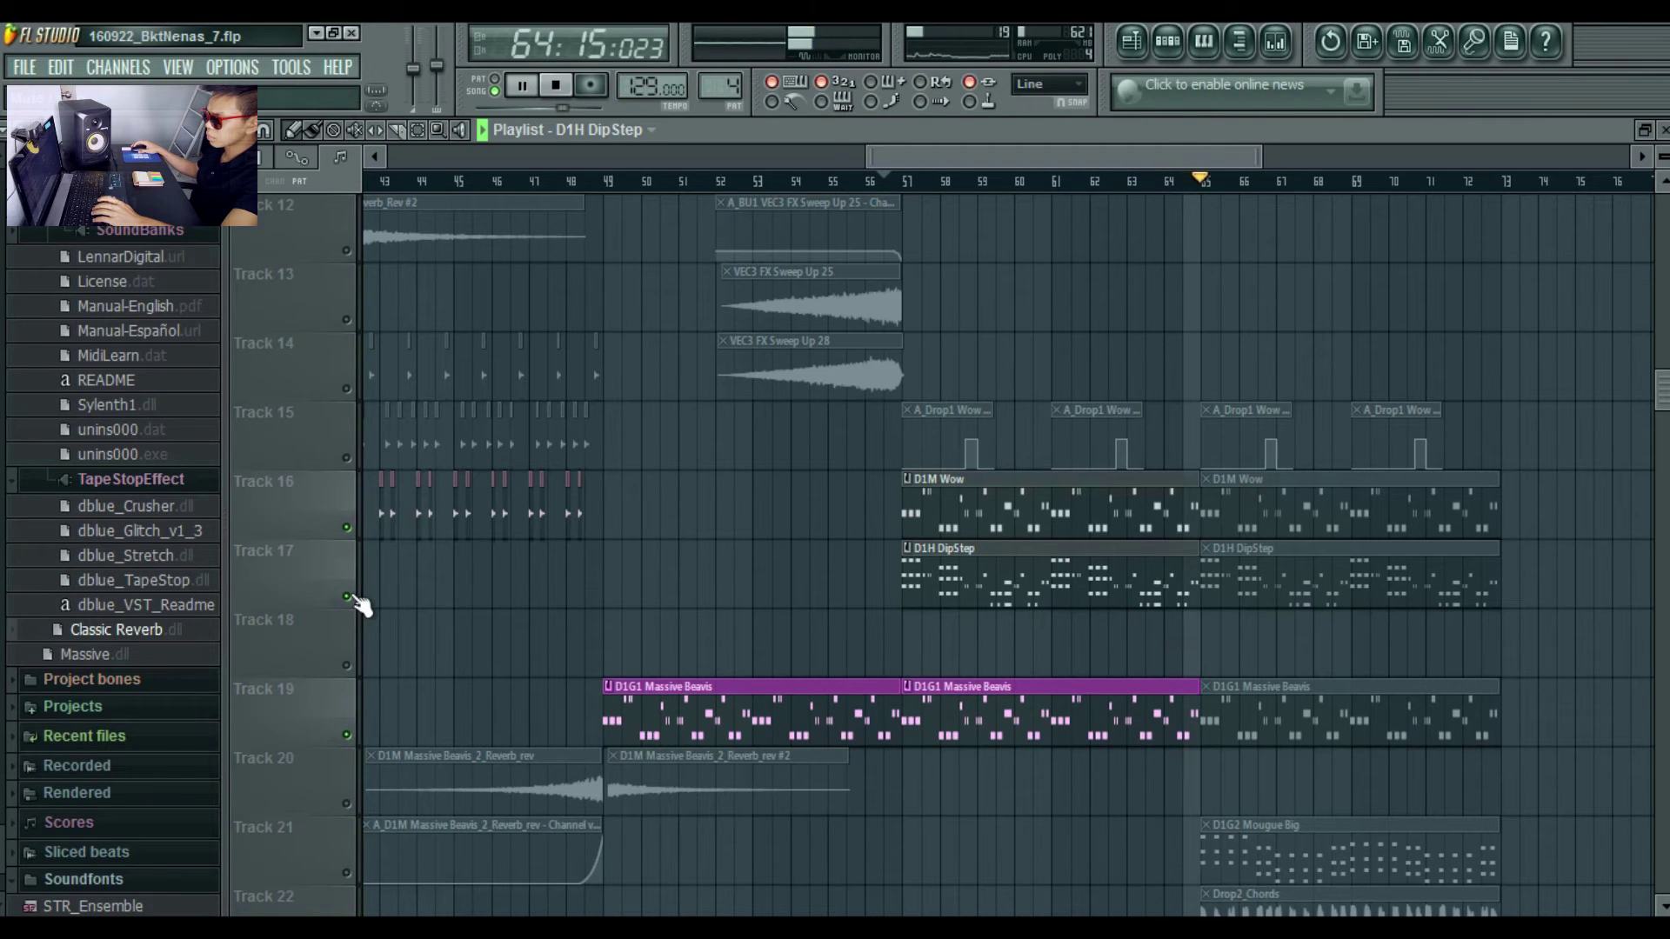
pyautogui.press('space')
pyautogui.press('space')
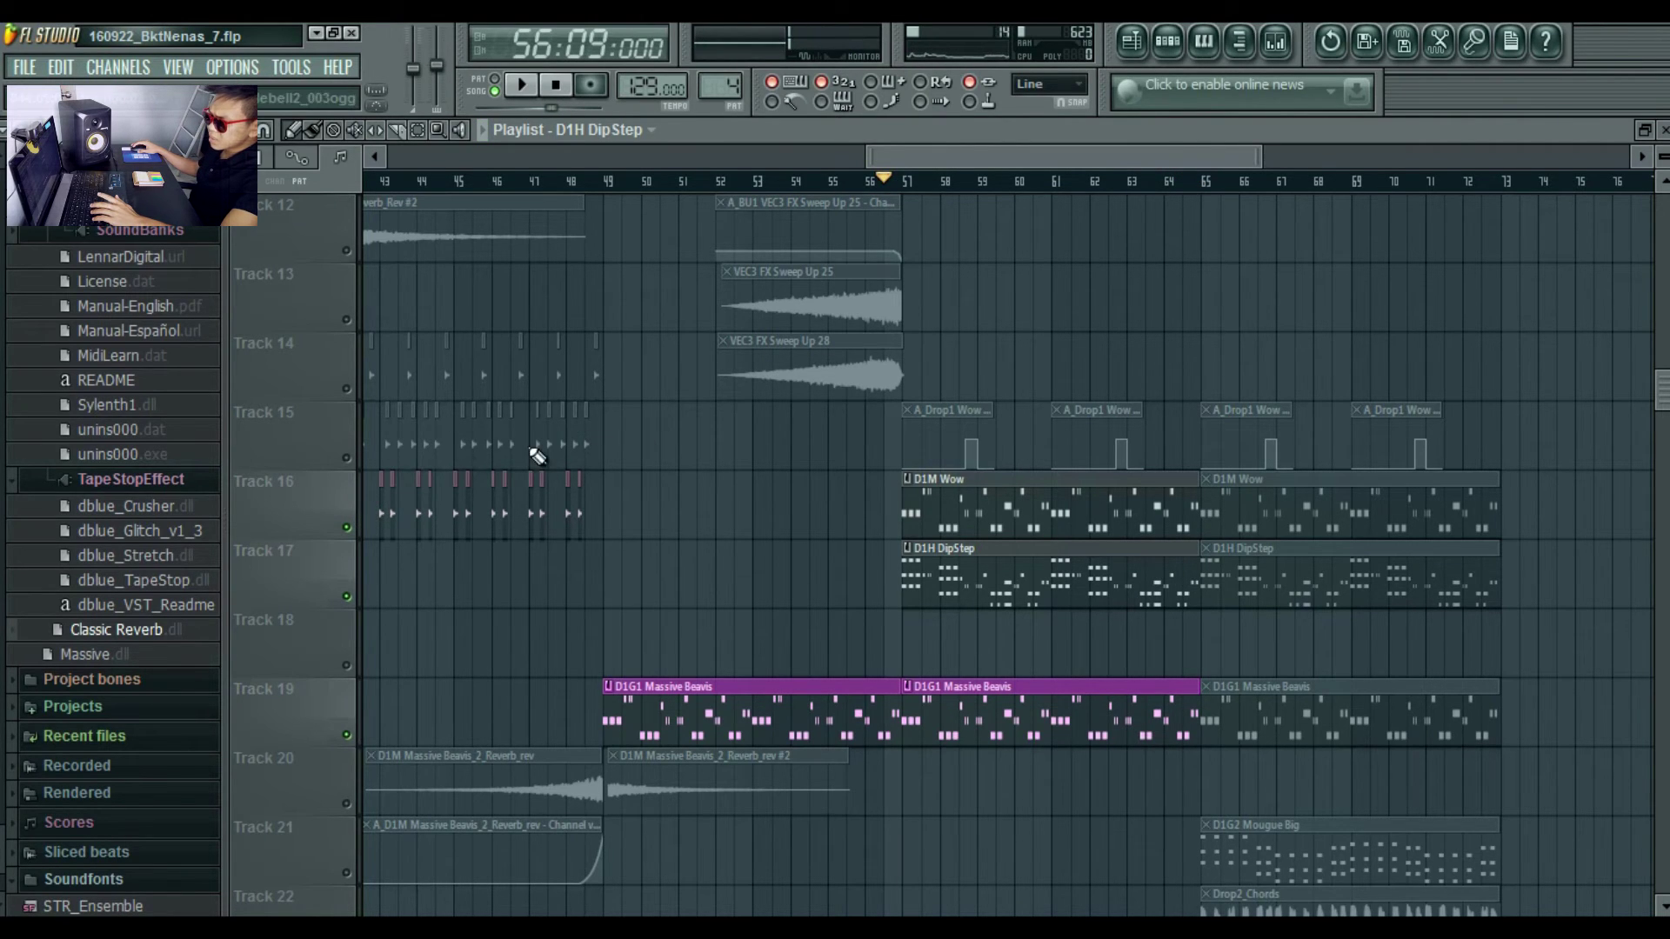
pyautogui.click(347, 459)
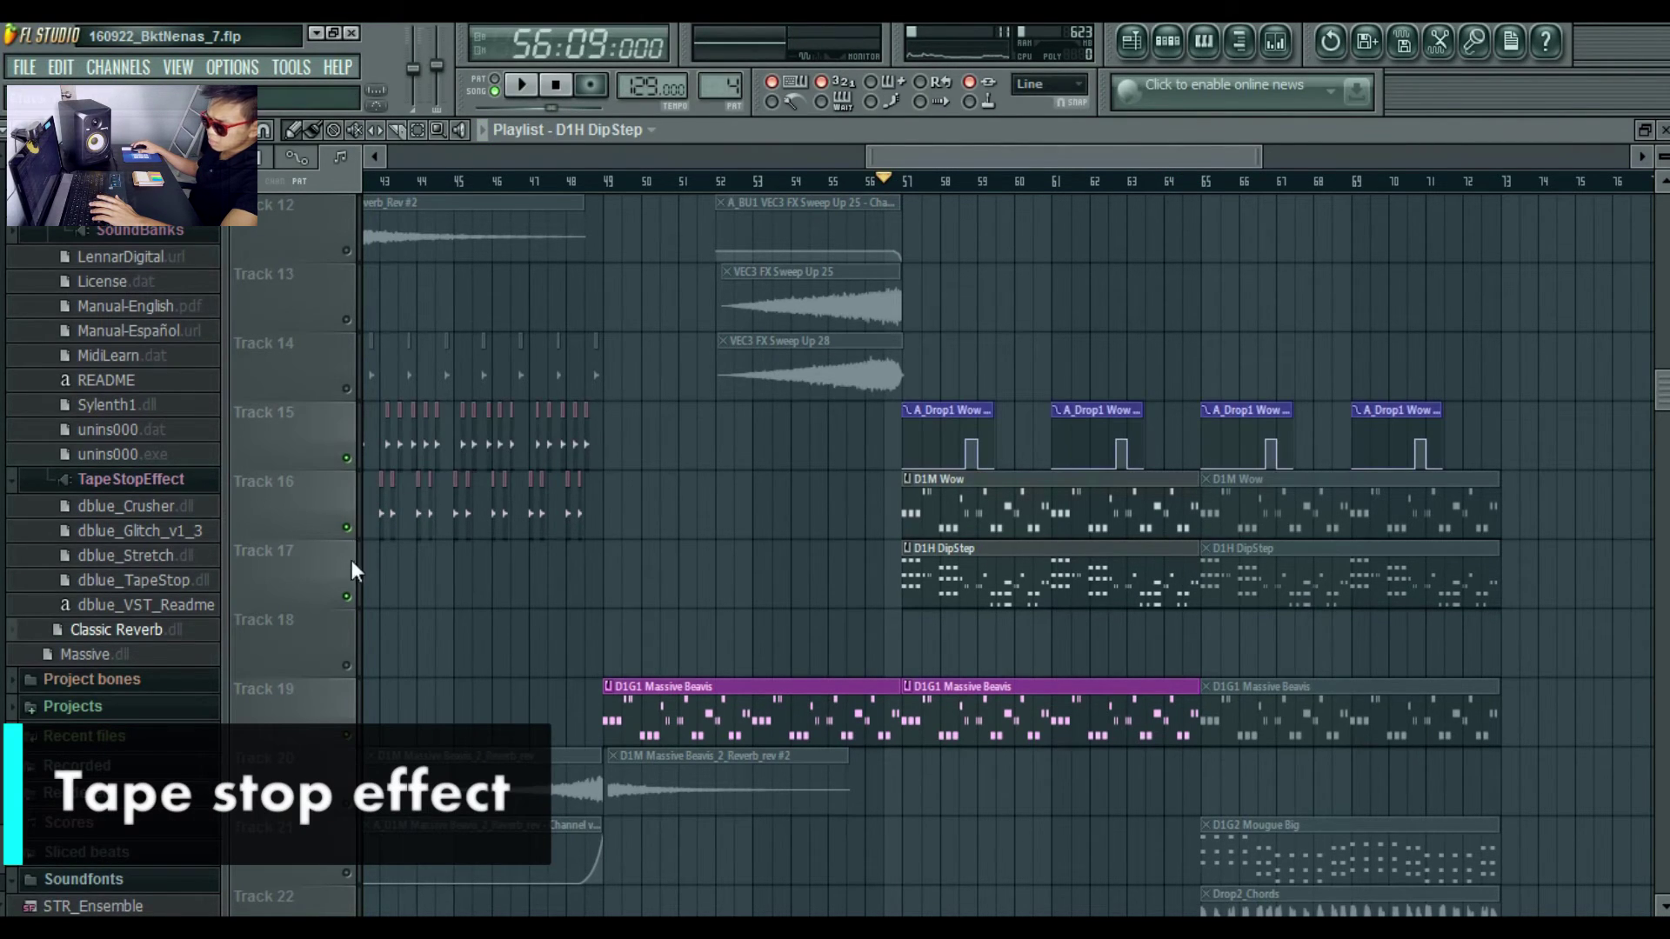
# Mute Track 17's DipStep chords again and audition the drop from bar 58.
pyautogui.click(348, 597)
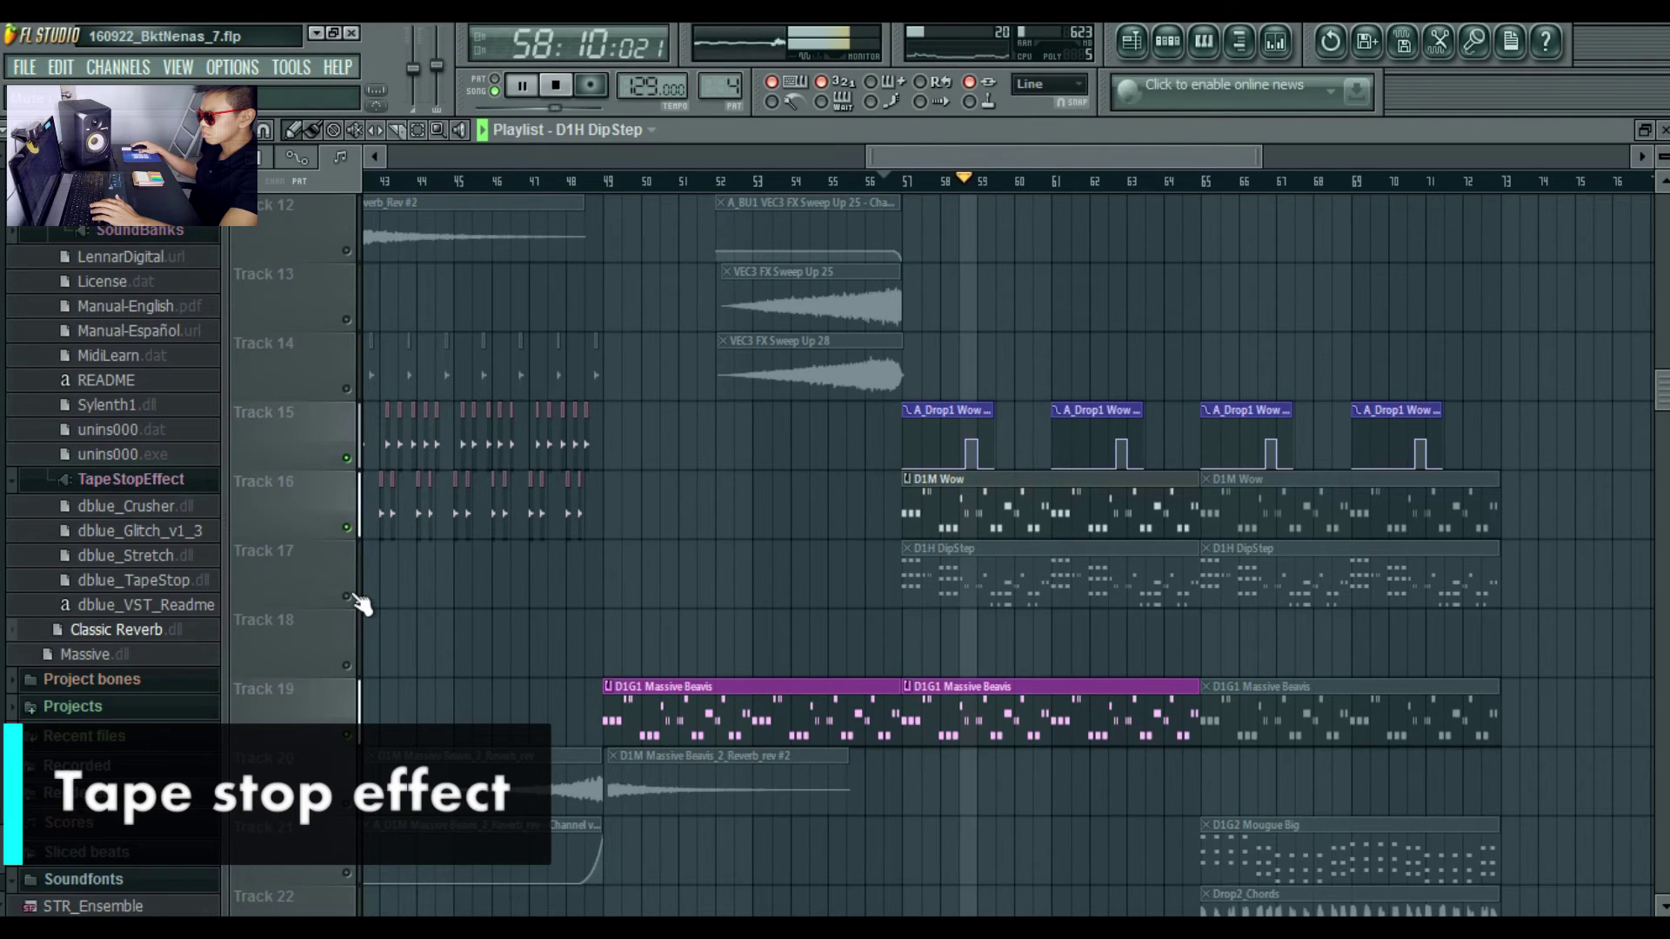
pyautogui.press('space')
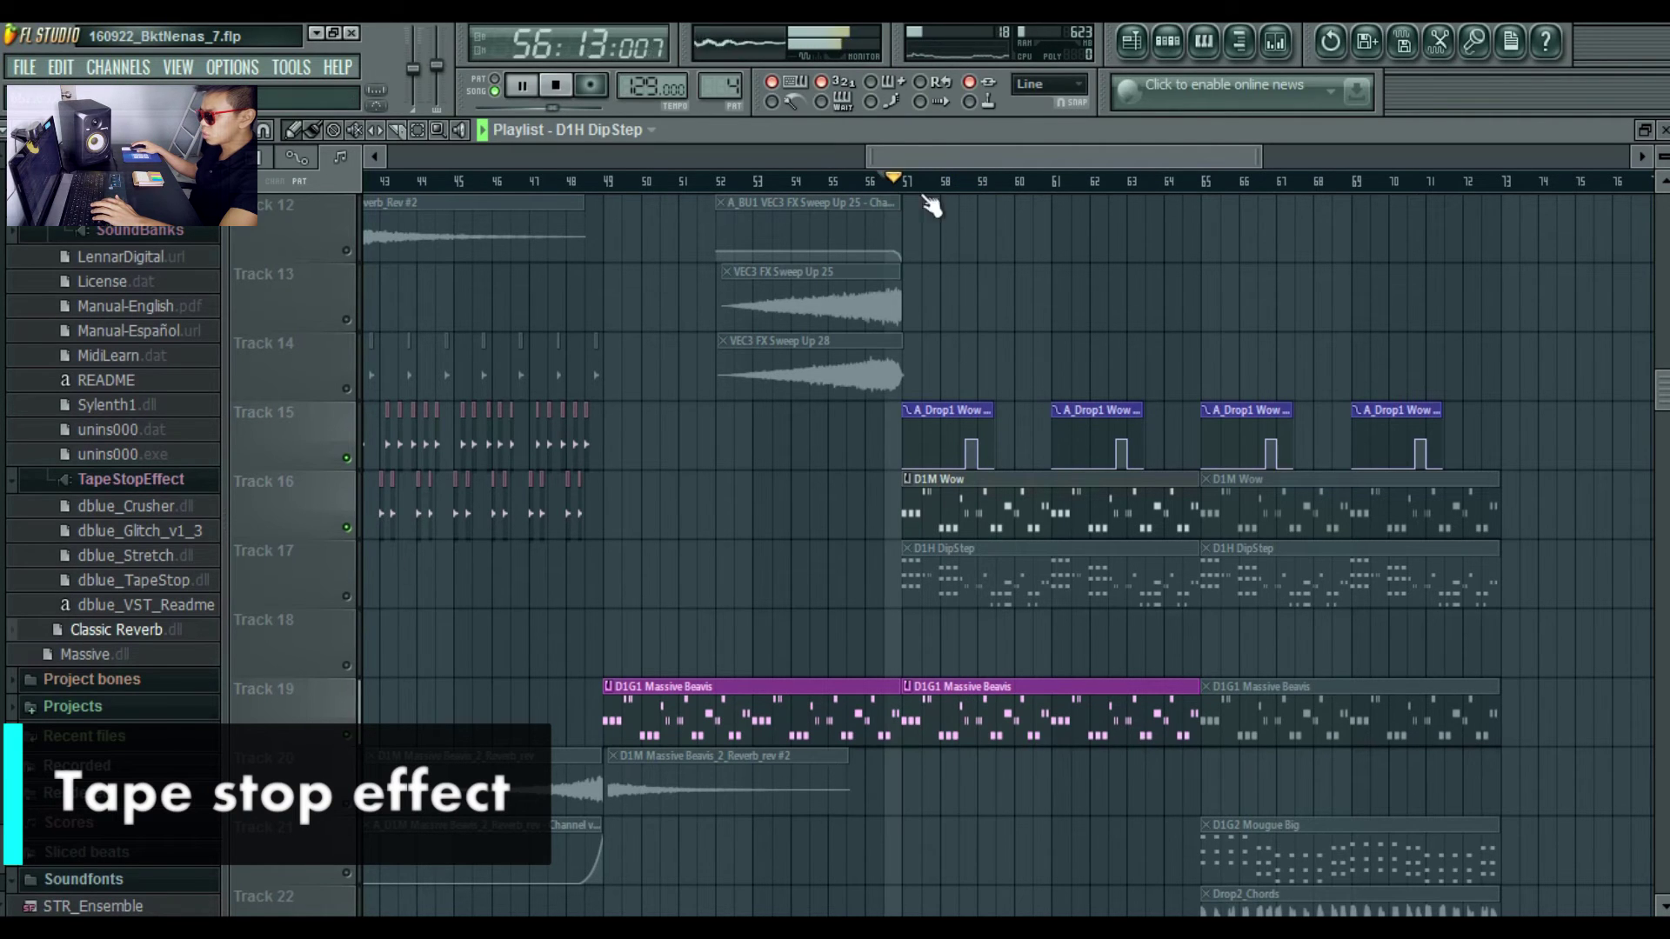
pyautogui.click(950, 183)
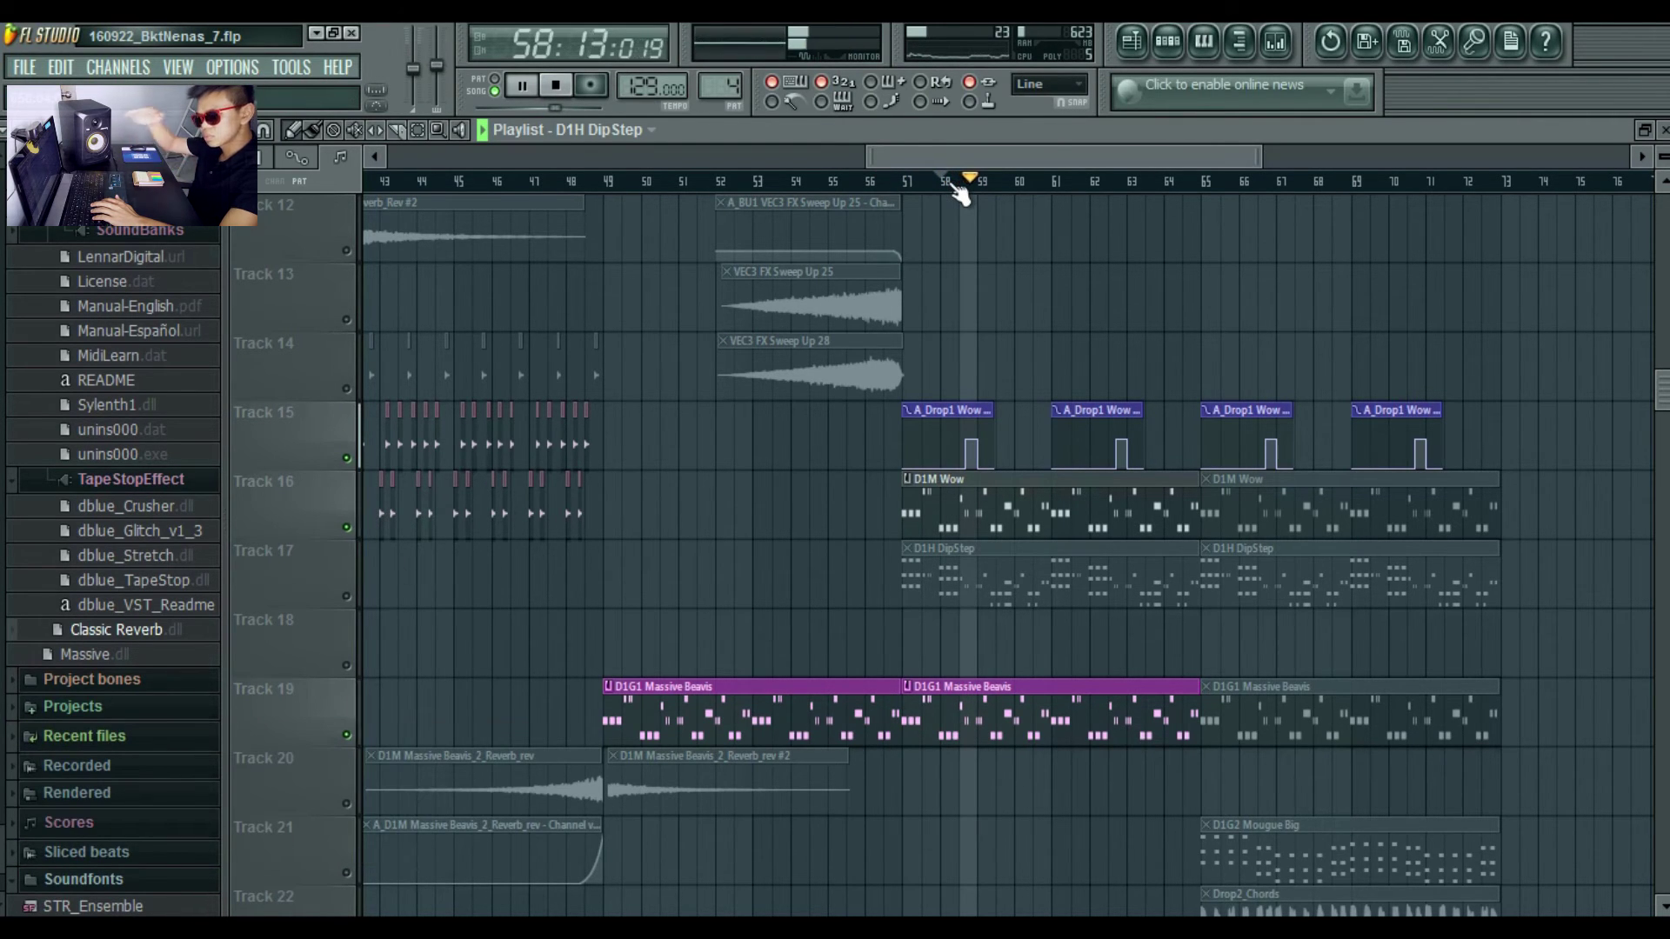
pyautogui.press('space')
# Scroll up to Track 5's Curbi - 51 kick clips, play from bar 57, then open the mixer.
pyautogui.scroll(3, 913, 488)
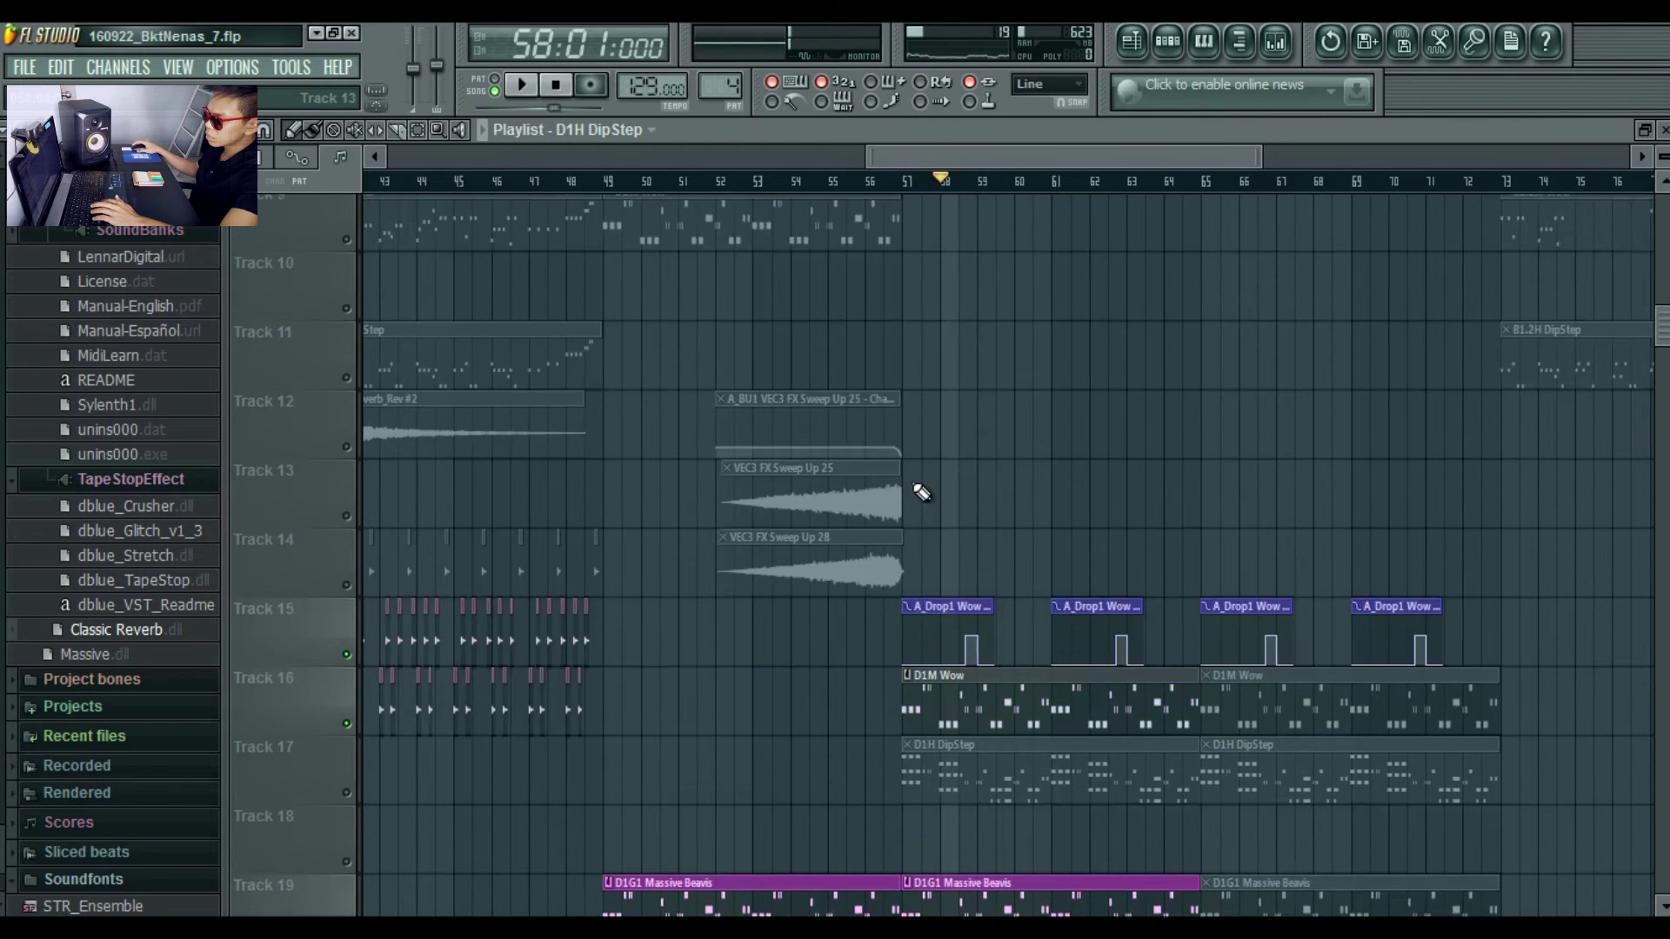
pyautogui.scroll(-3, 362, 608)
pyautogui.scroll(2, 531, 647)
pyautogui.scroll(9, 531, 647)
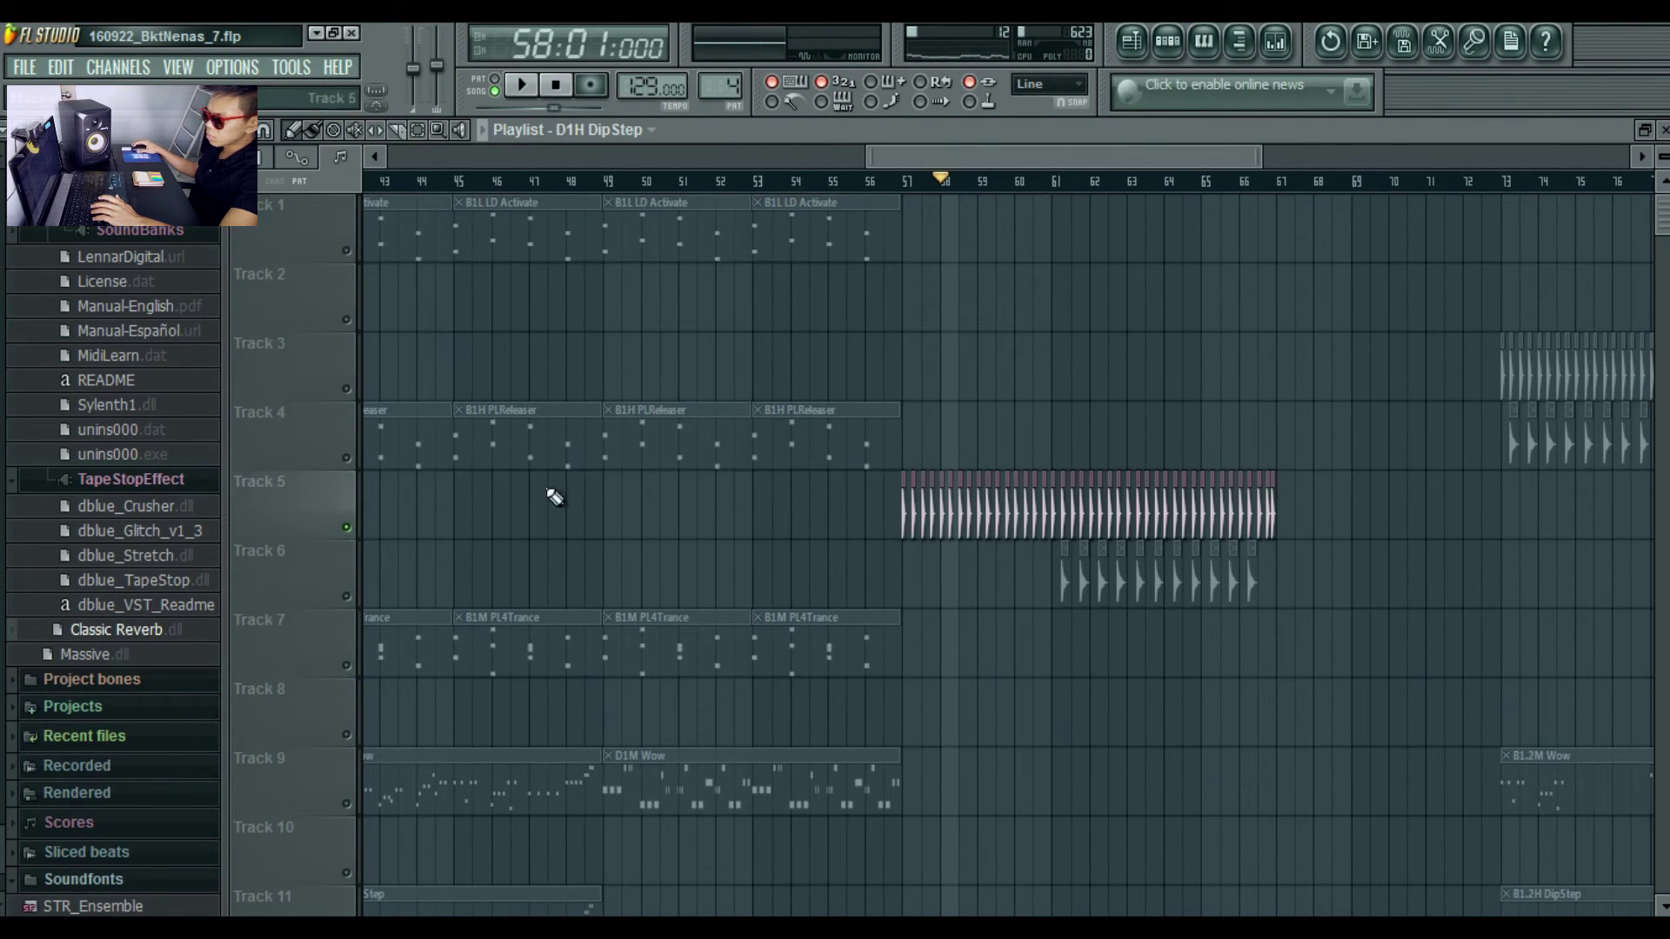
pyautogui.scroll(6, 946, 212)
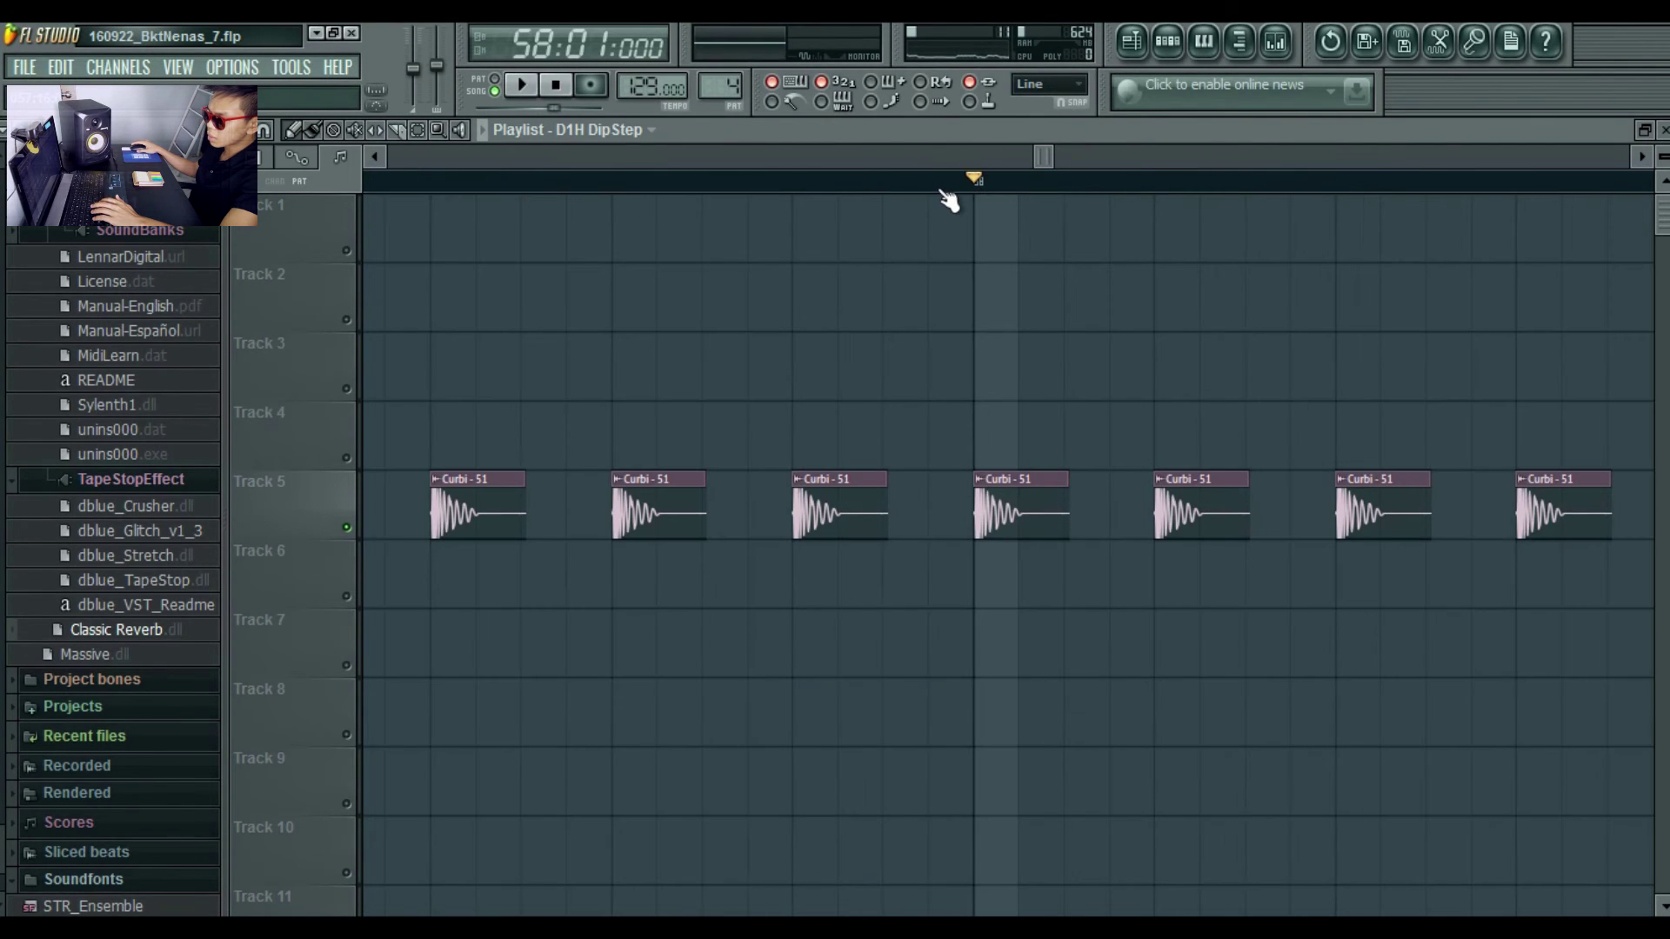
pyautogui.scroll(-5, 557, 187)
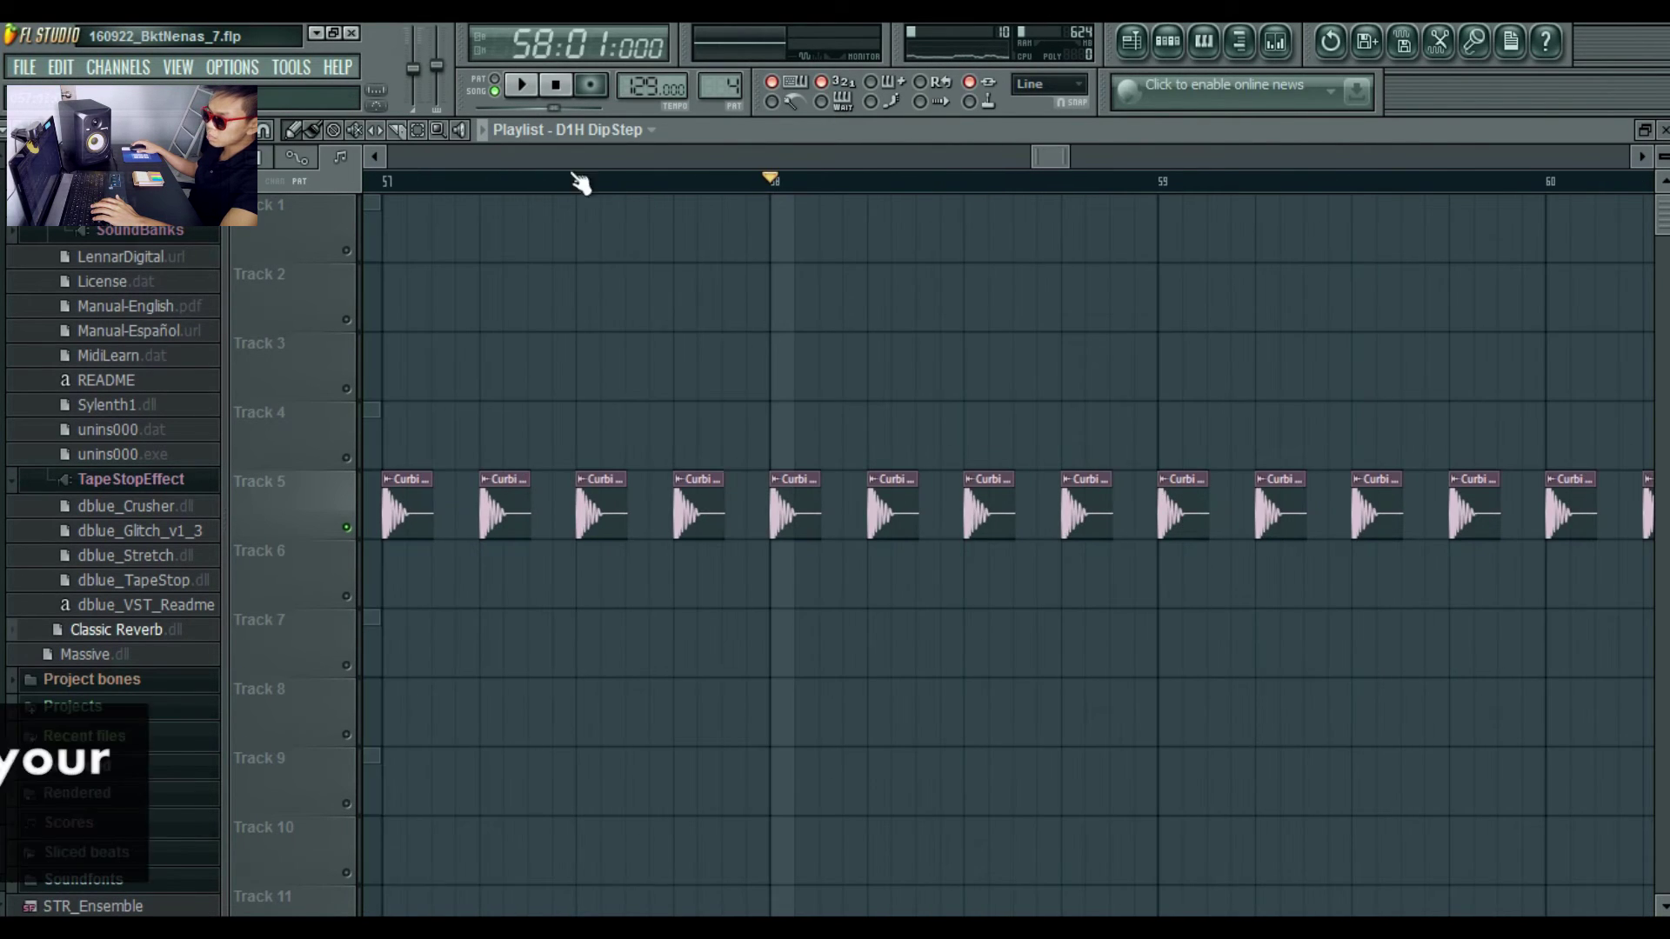
pyautogui.scroll(6, 1048, 153)
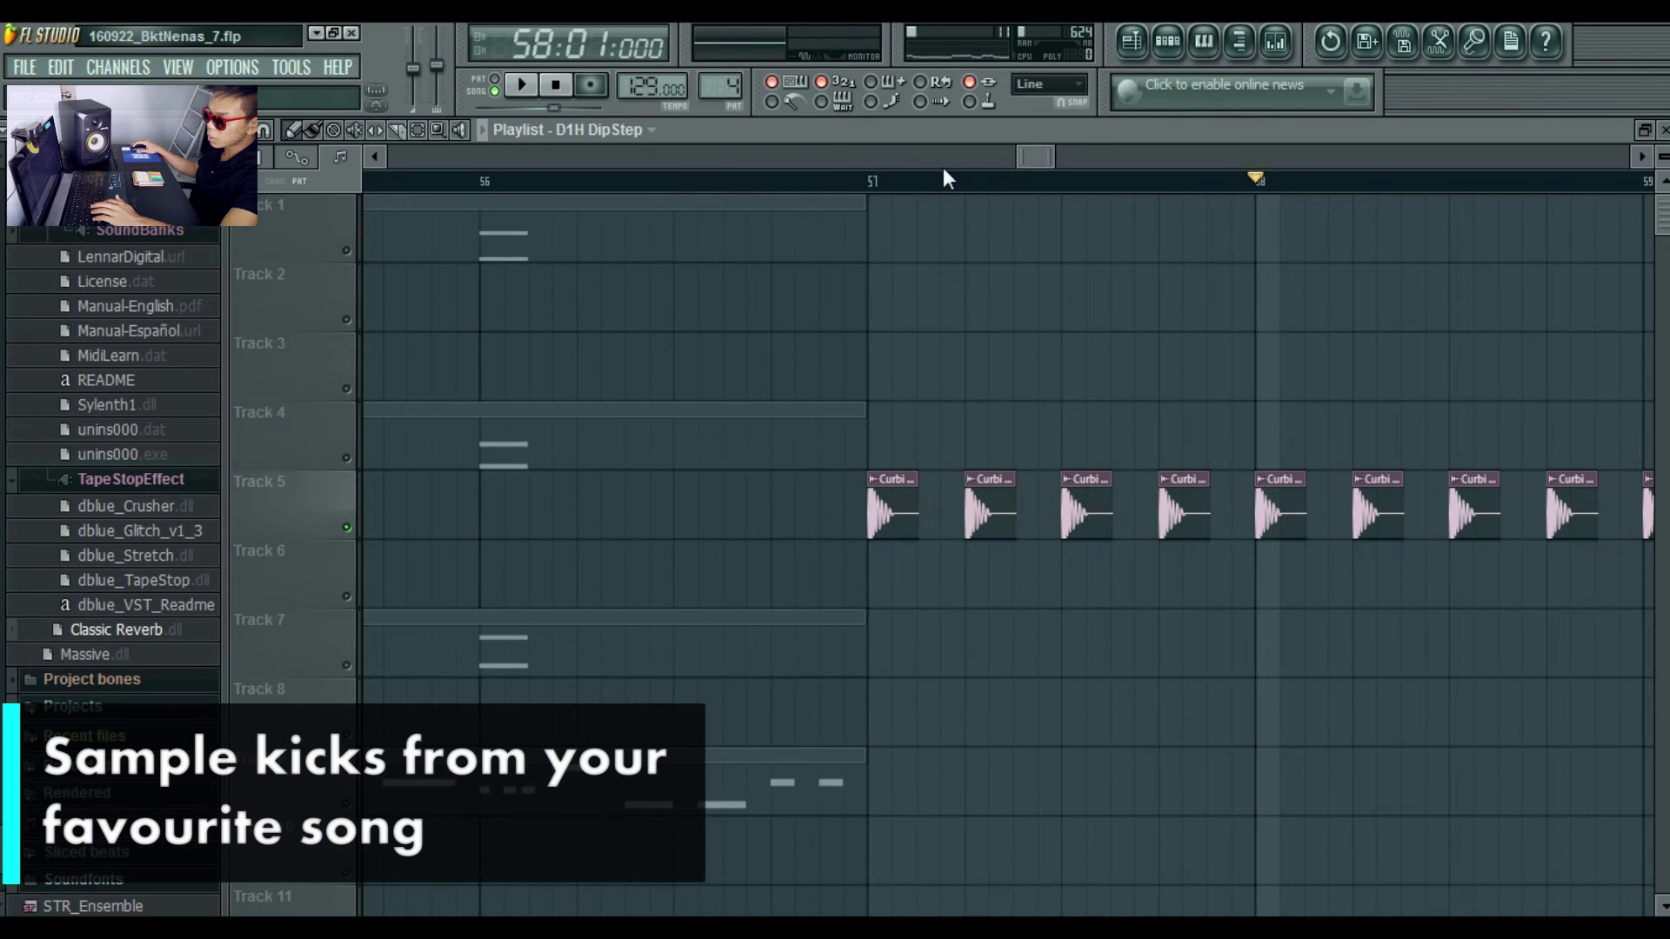
pyautogui.click(869, 180)
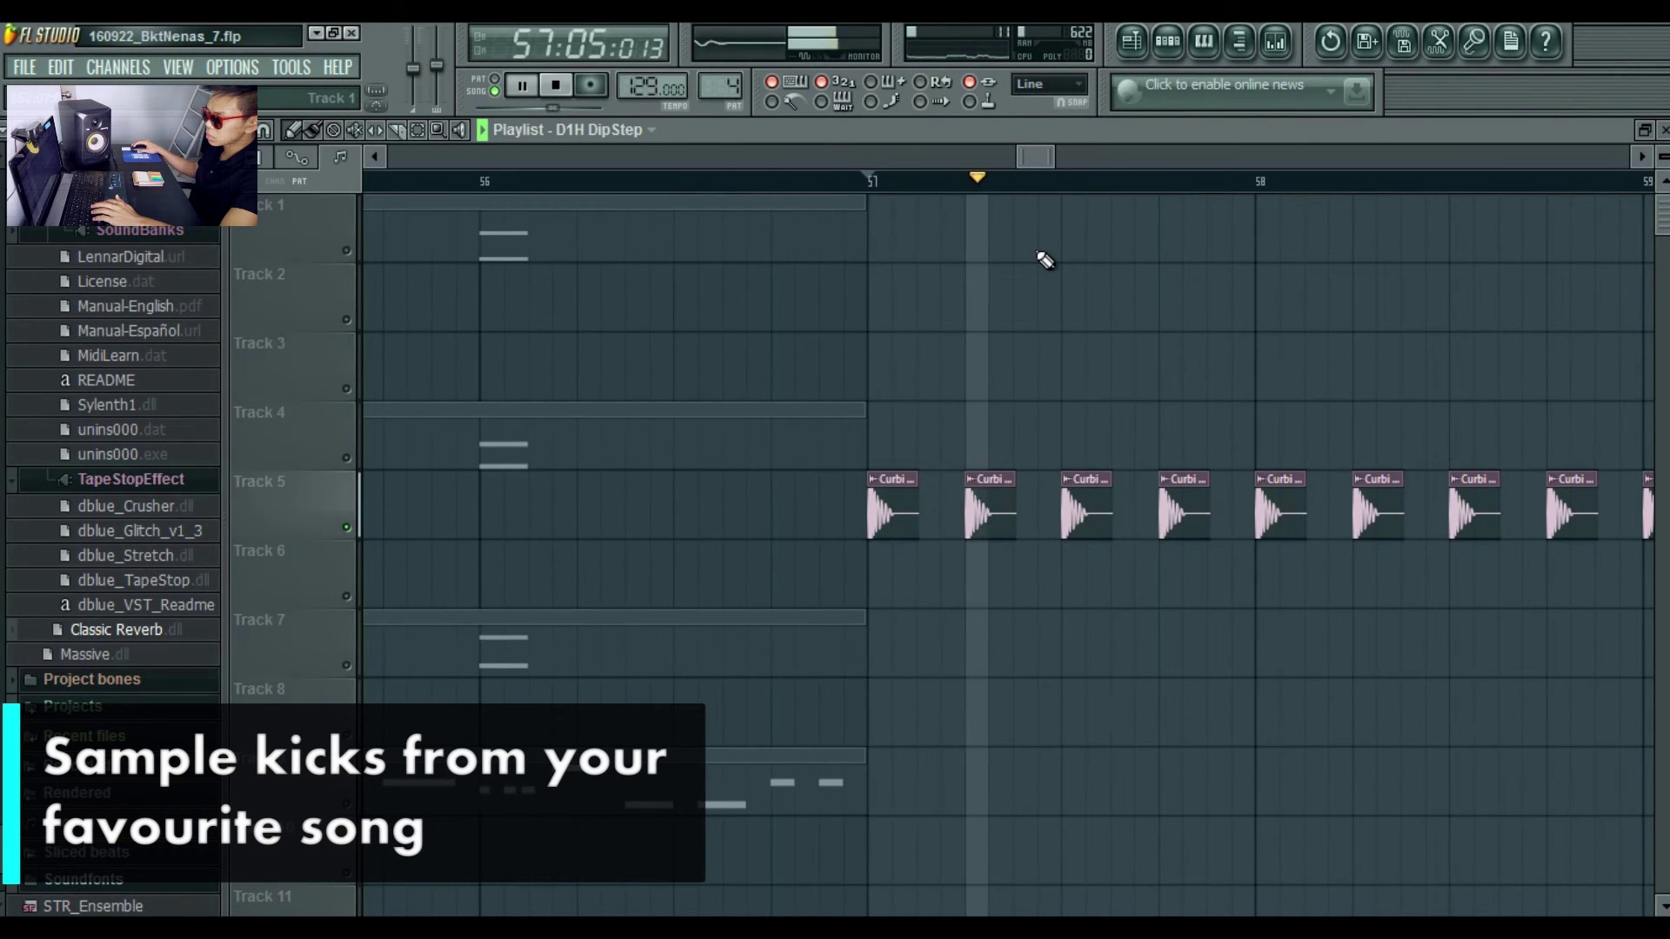
pyautogui.press('space')
pyautogui.click(1276, 42)
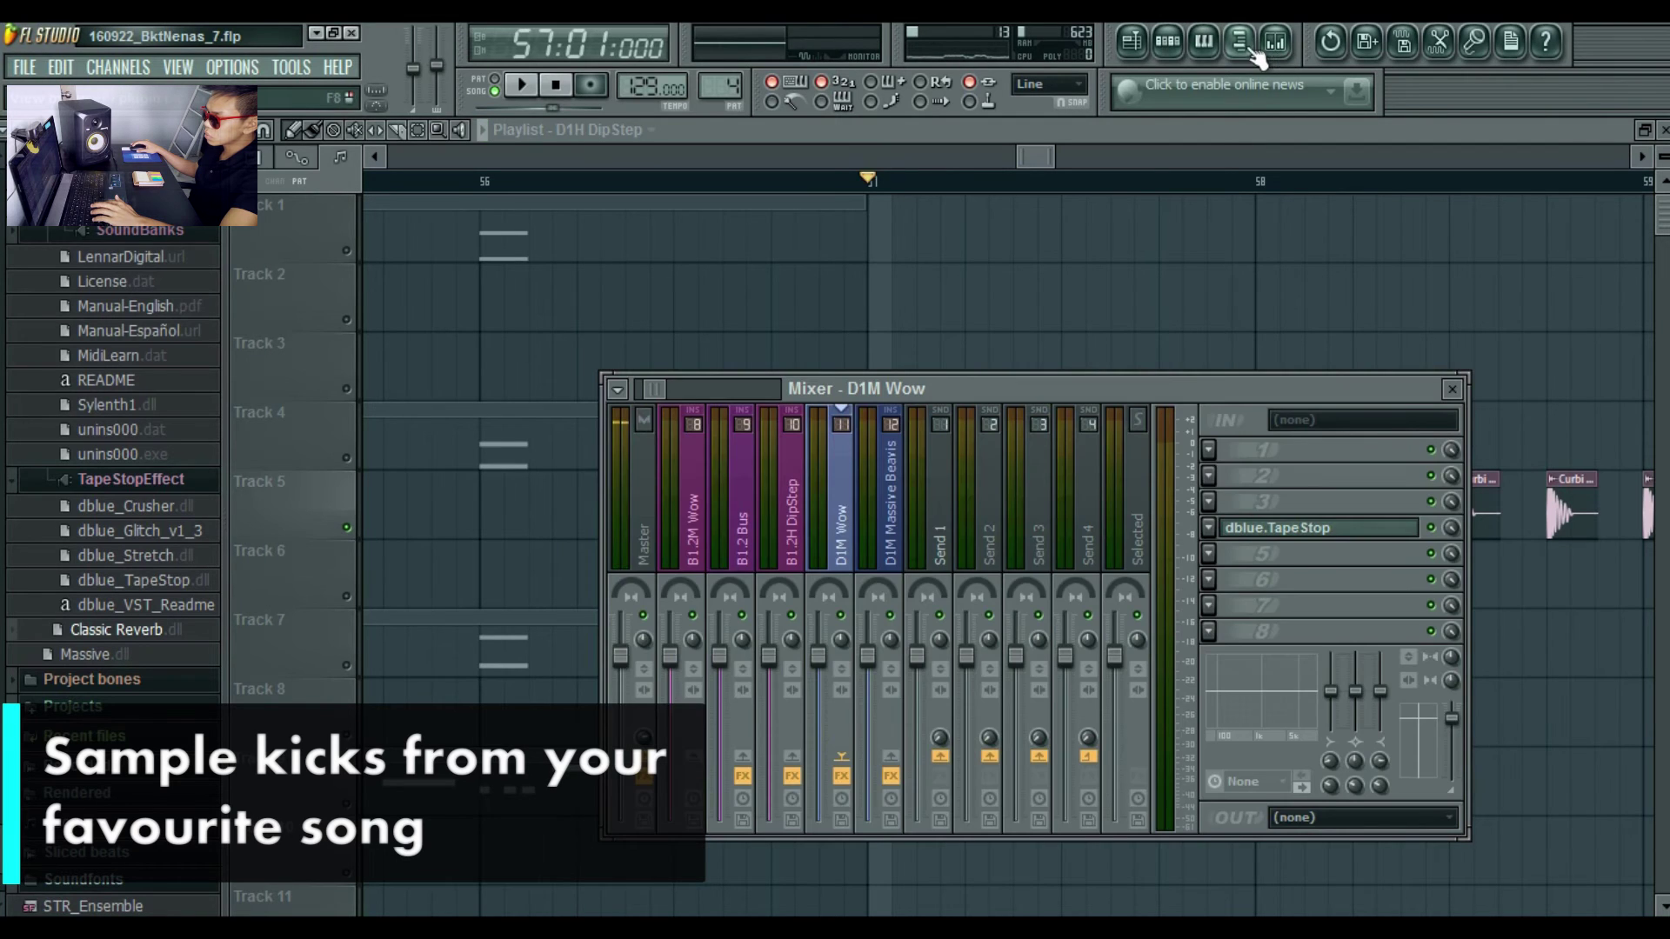
# Review and close the Curbi - 51 channel settings, then set playback just before bar 57.
pyautogui.press('space')
pyautogui.click(1178, 48)
pyautogui.press('space')
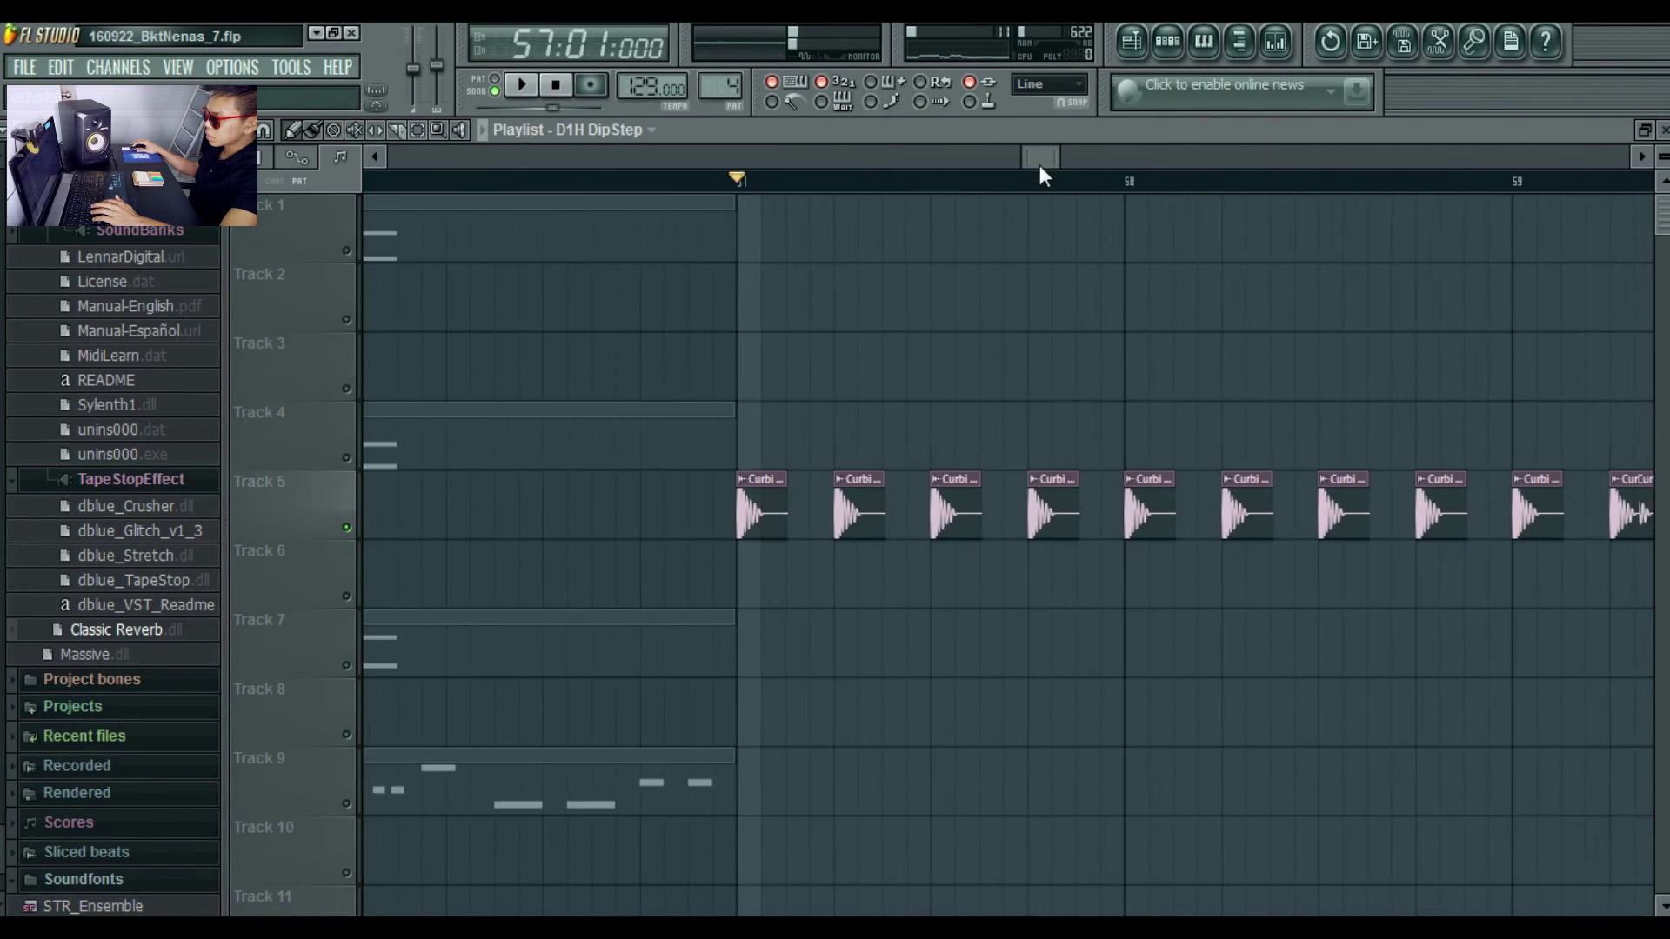
pyautogui.hscroll(-2, 1014, 336)
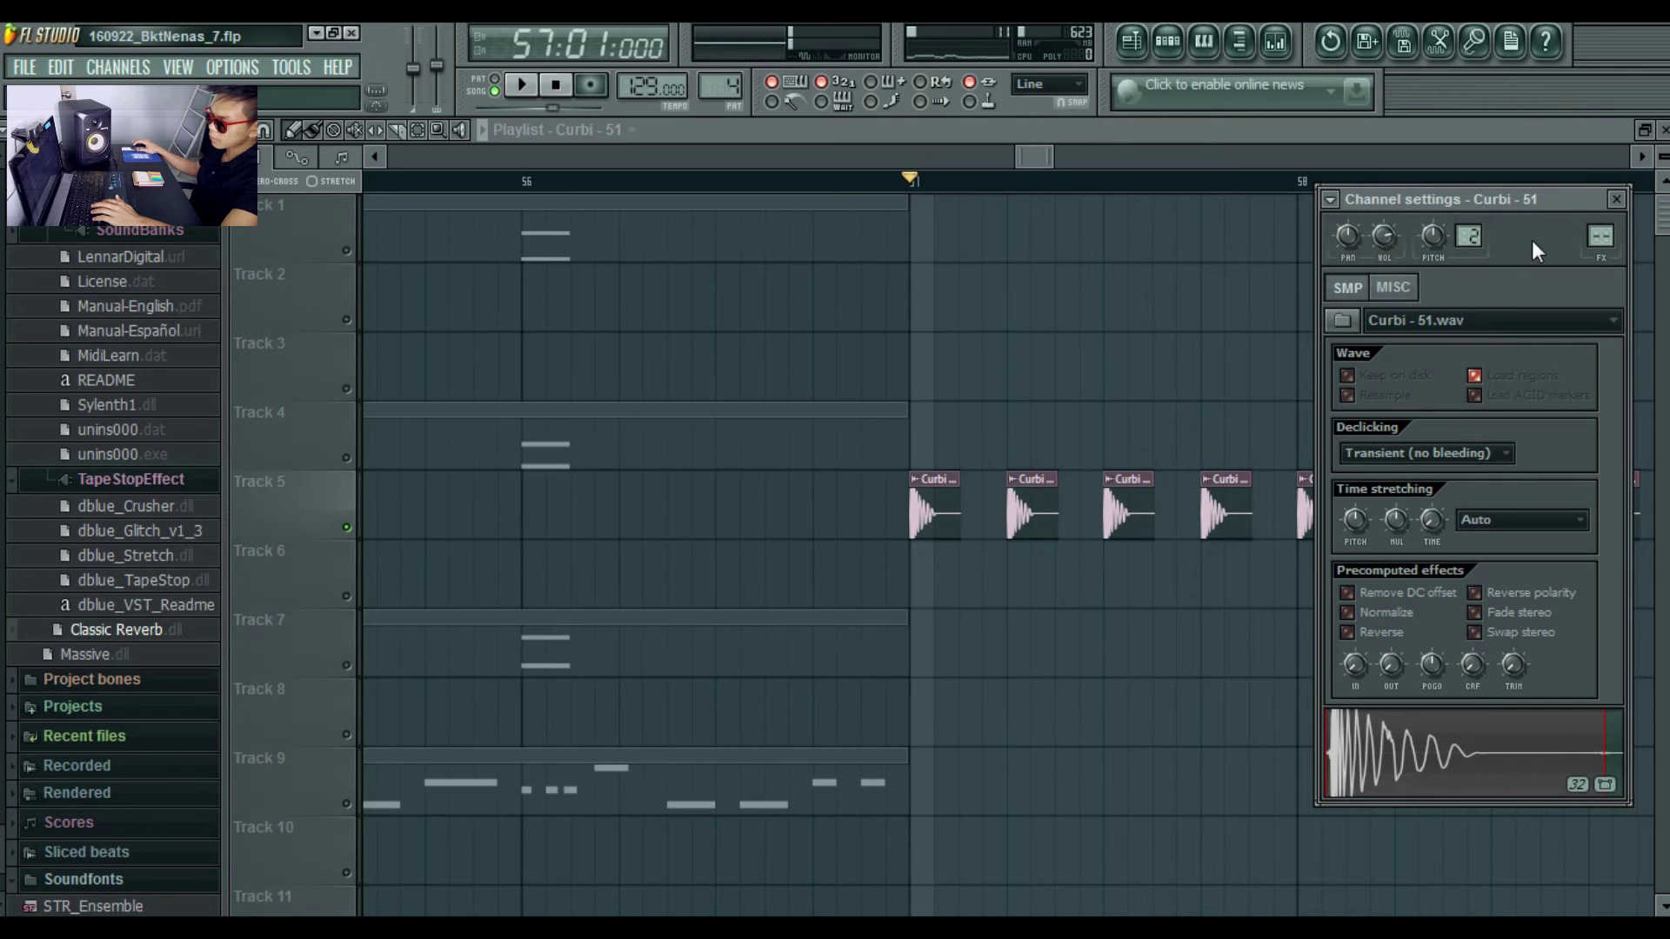
pyautogui.click(1616, 200)
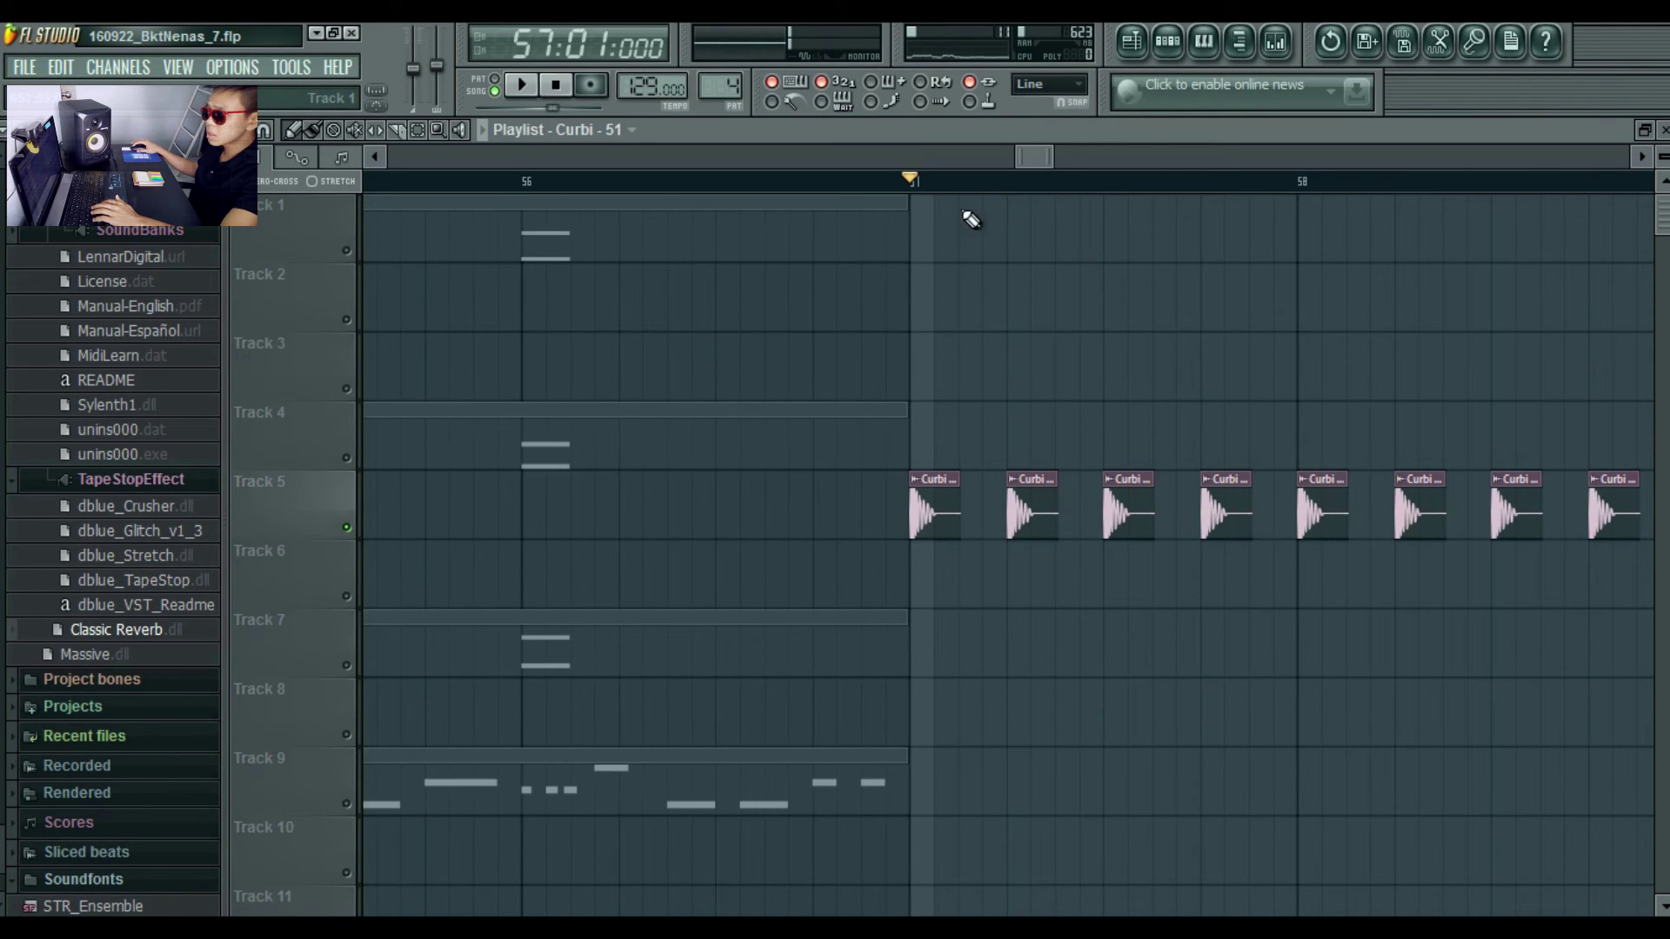
pyautogui.click(887, 181)
# Play the drop and jump ahead to bar 61, where the claps join the Curbi kicks.
pyautogui.press('space')
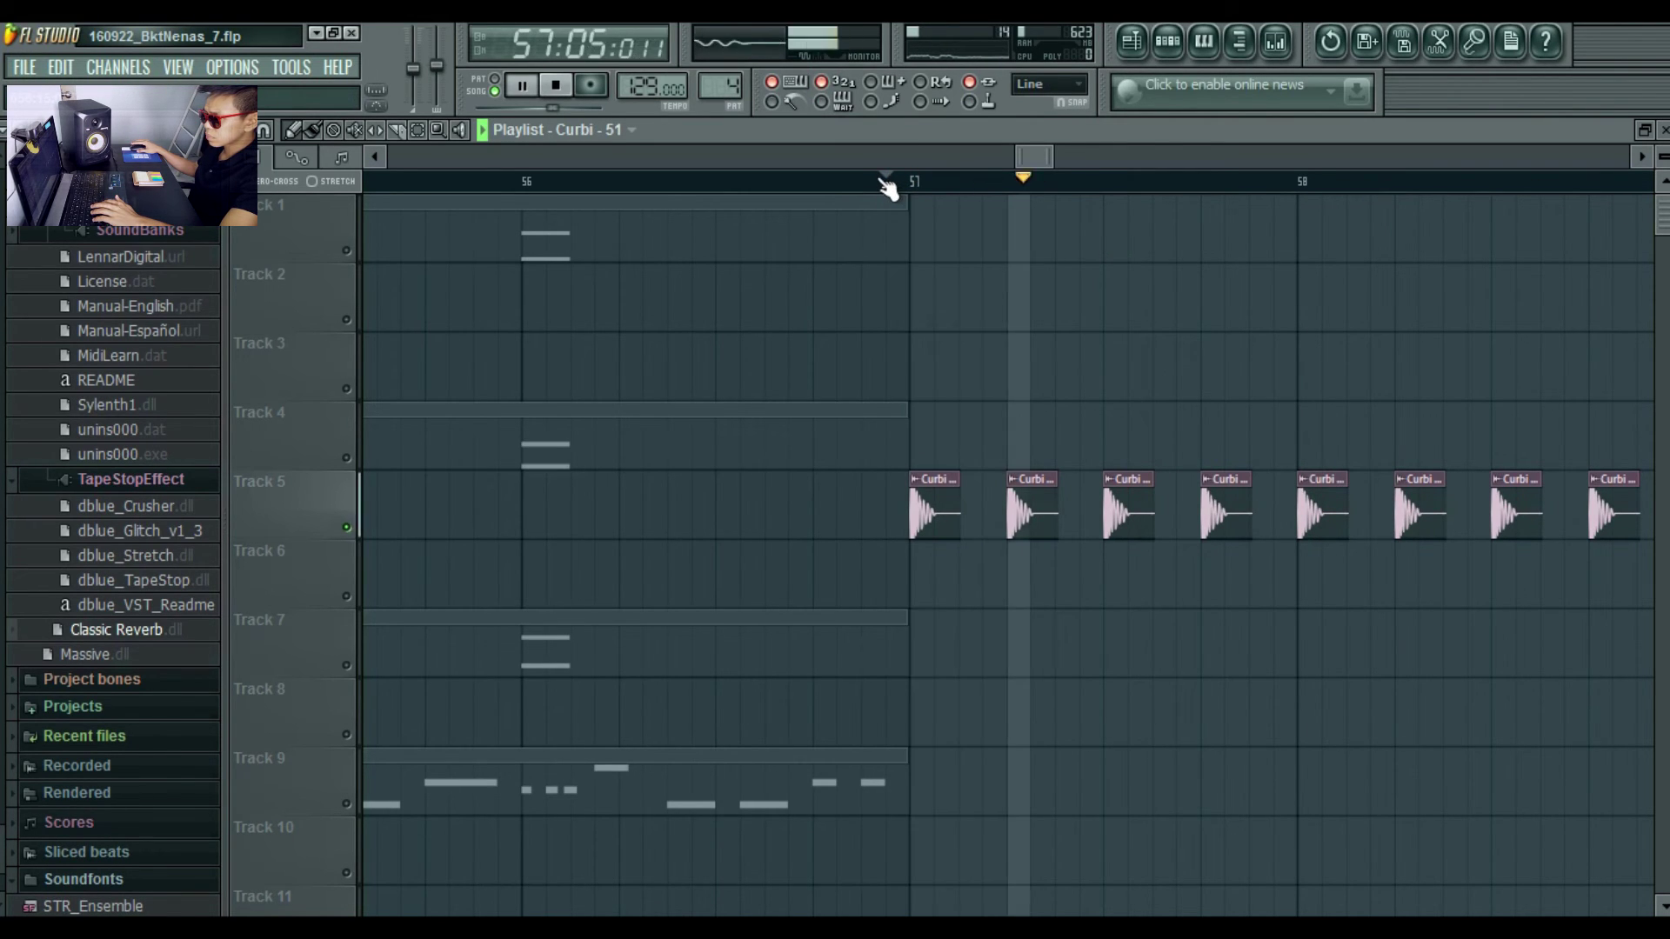
pyautogui.scroll(-2, 887, 186)
pyautogui.scroll(-3, 887, 186)
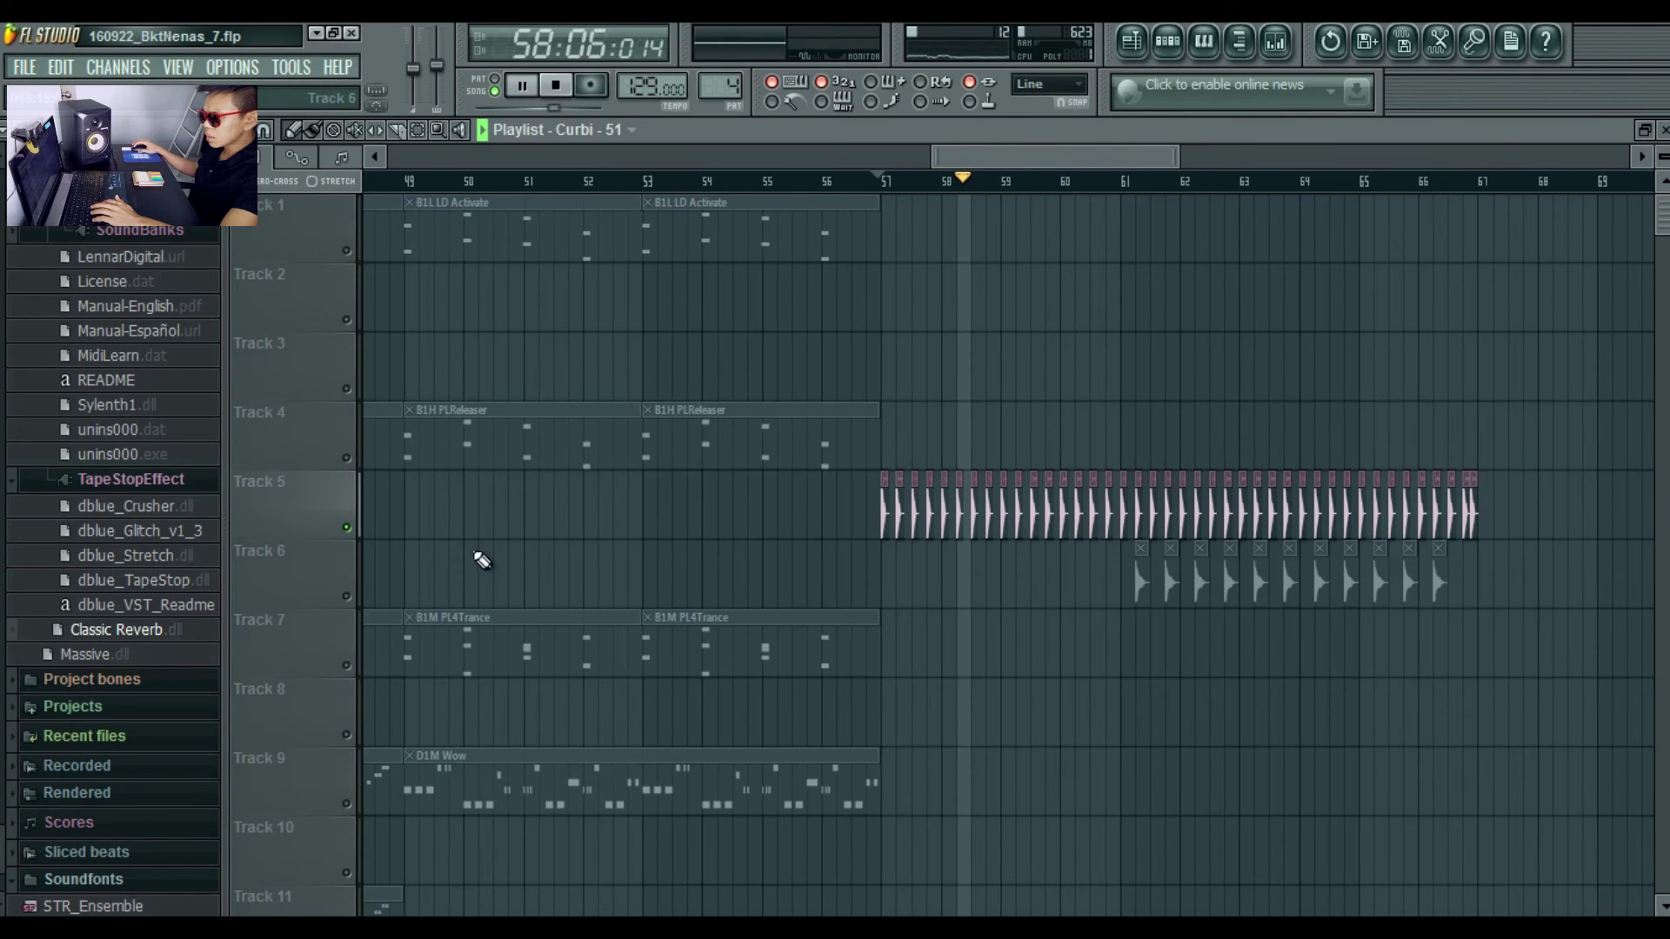
pyautogui.click(1122, 181)
pyautogui.scroll(-4, 1053, 435)
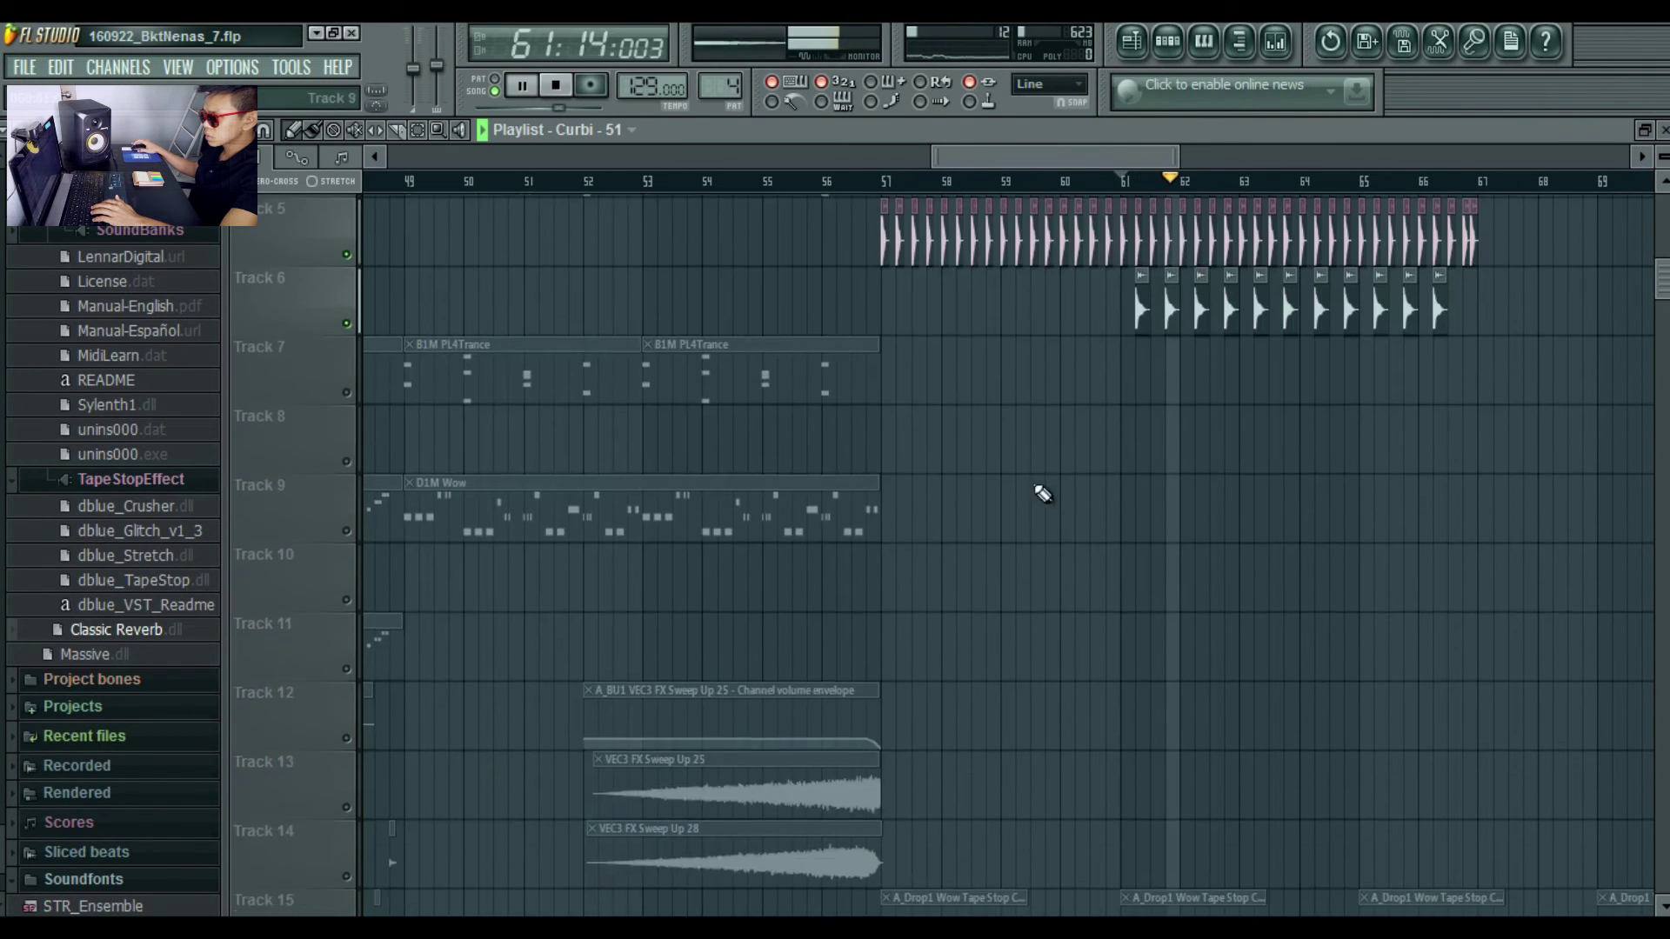
pyautogui.scroll(2, 1113, 456)
# Inspect the Clap Basic channel settings from a Track 6 clip, then close them.
pyautogui.doubleClick(1142, 452)
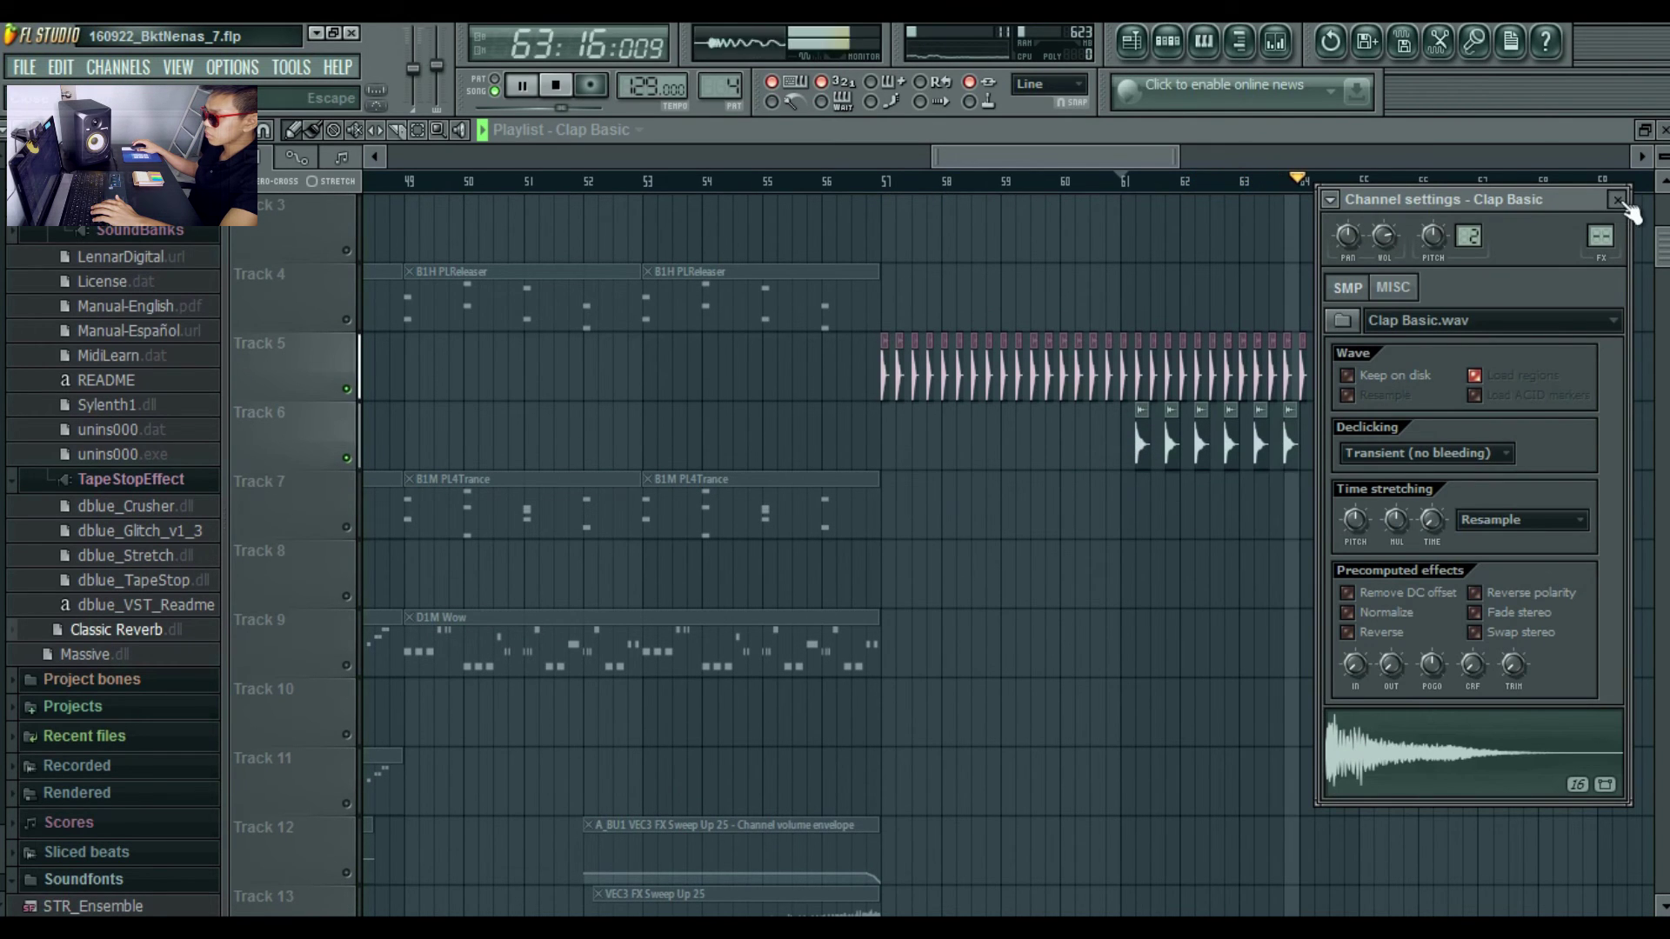
pyautogui.click(1618, 199)
pyautogui.scroll(-9, 1055, 484)
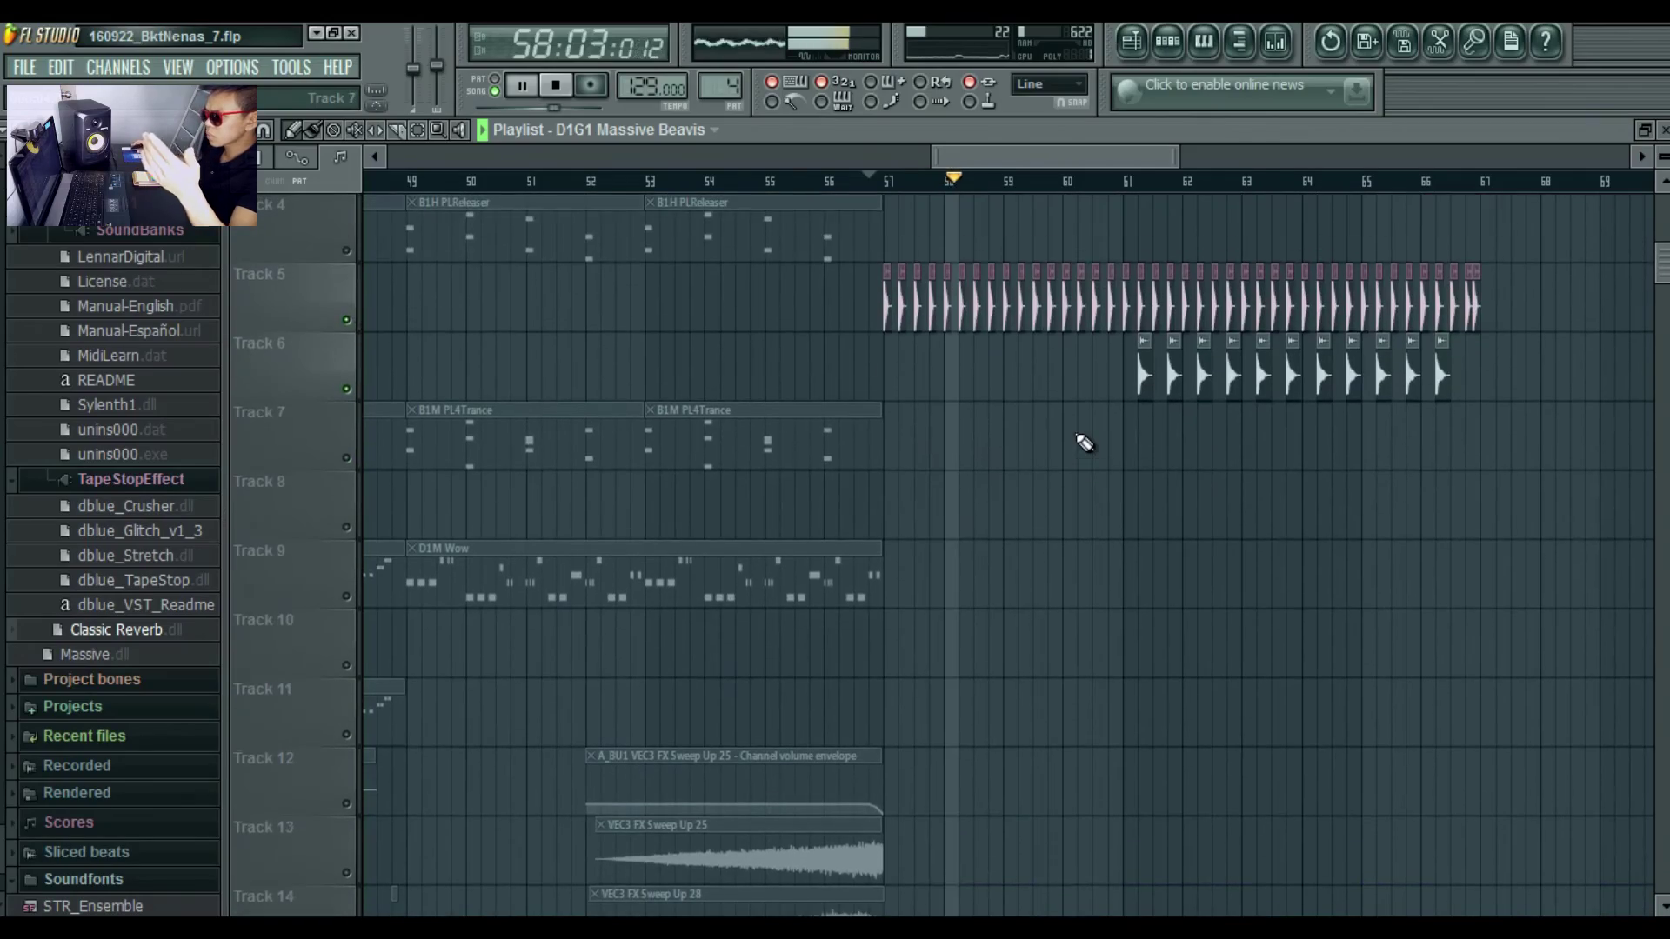
pyautogui.scroll(-7, 906, 447)
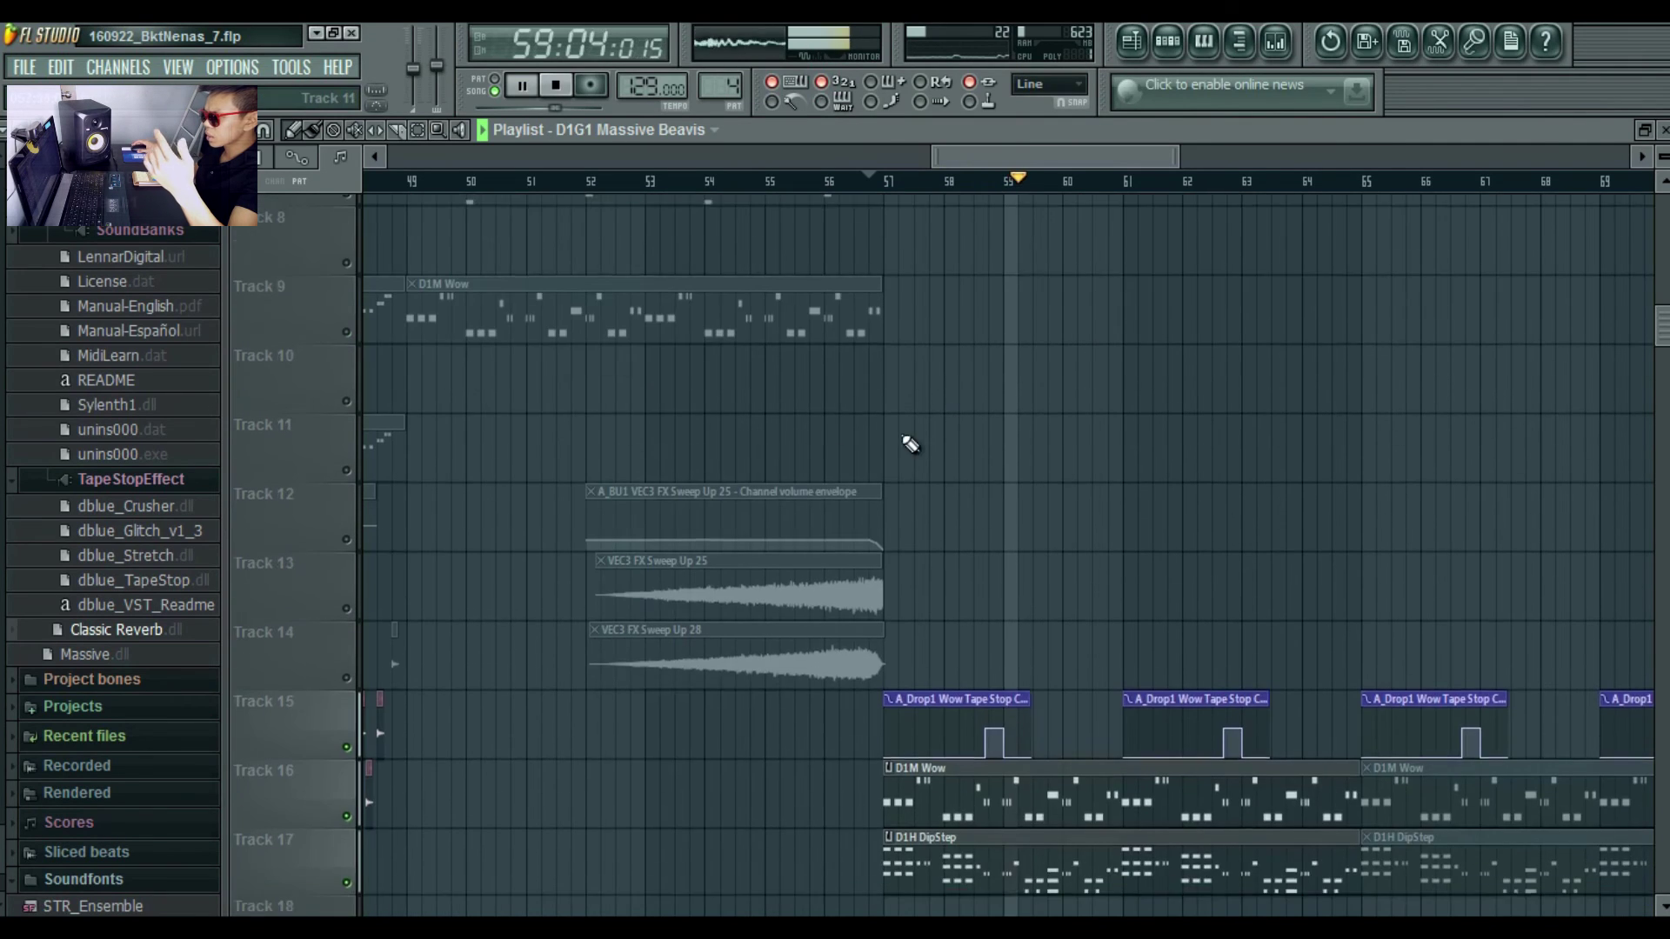
pyautogui.scroll(-1, 948, 492)
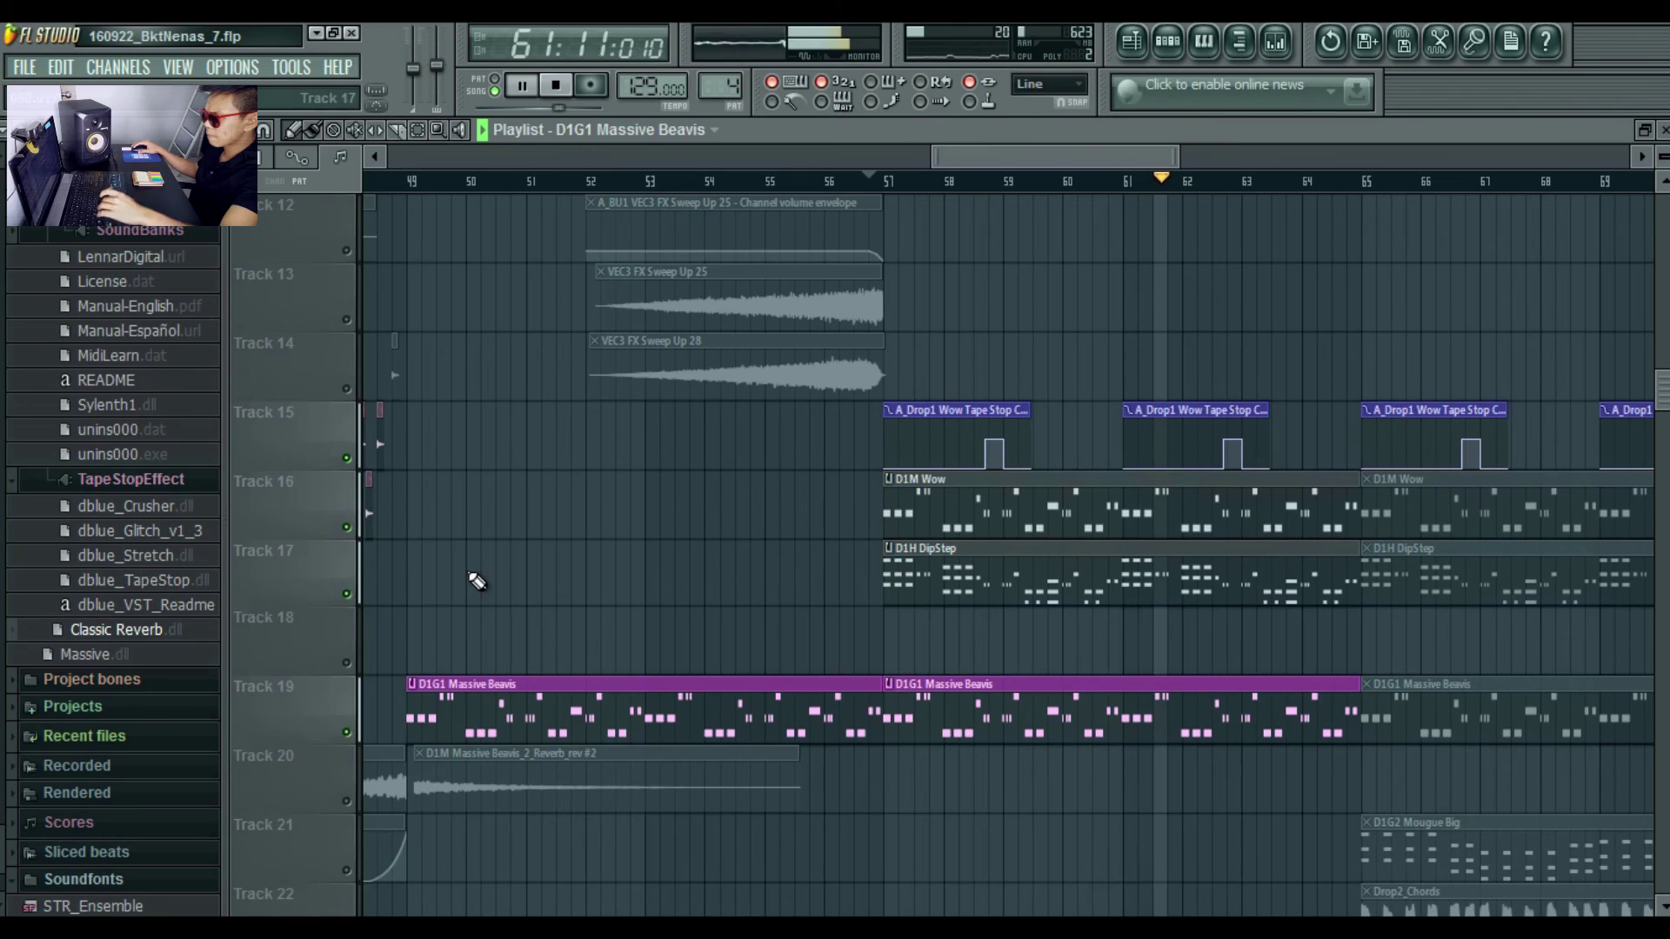
pyautogui.press('space')
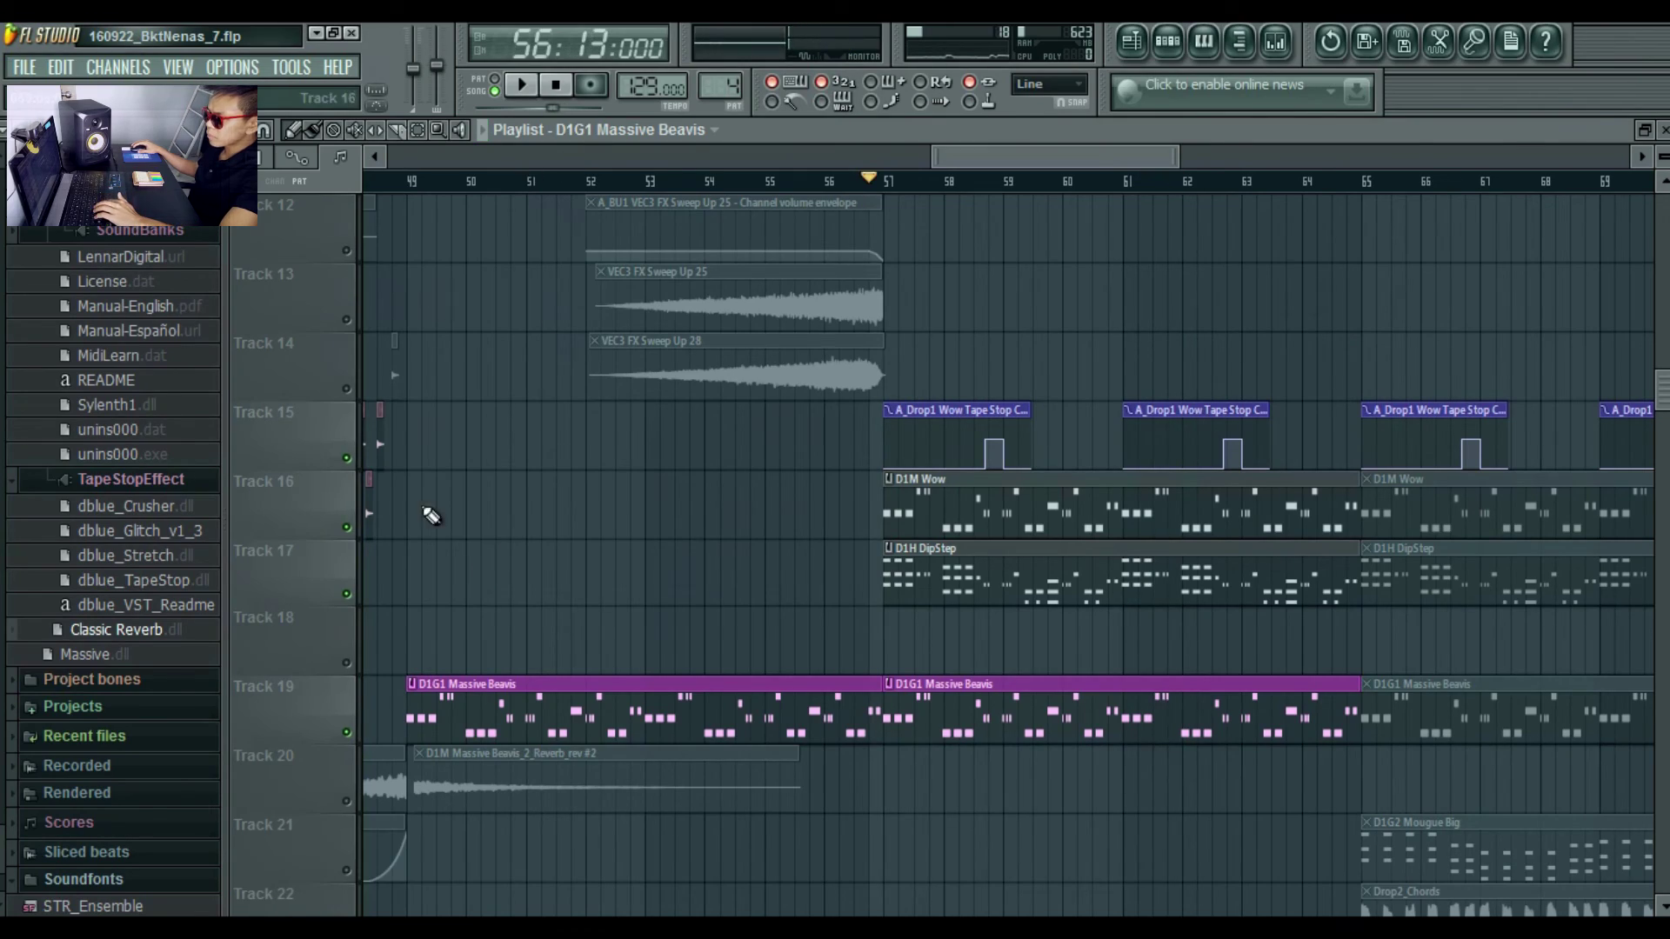